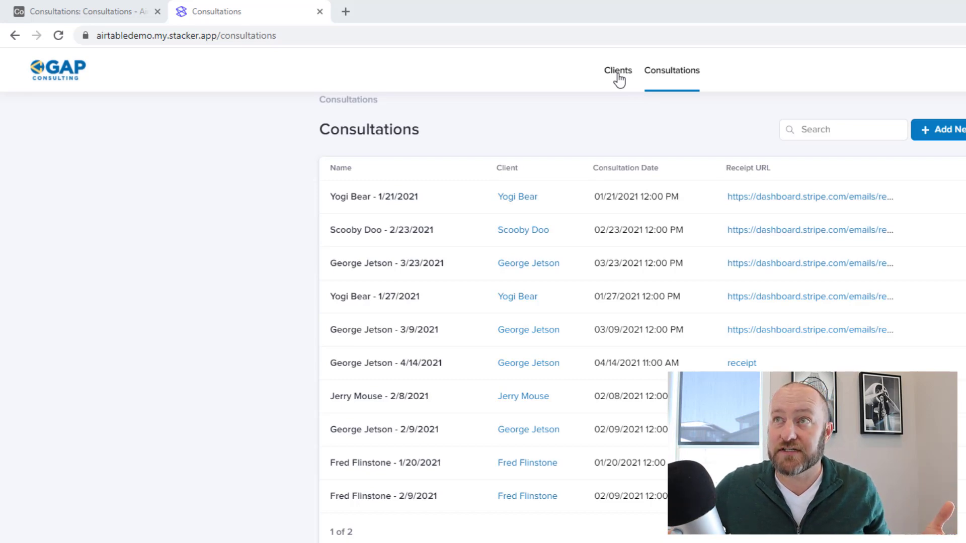
# Step: Go from the Clients list back to the Consultations list page and enter its layout editor
pyautogui.click(618, 73)
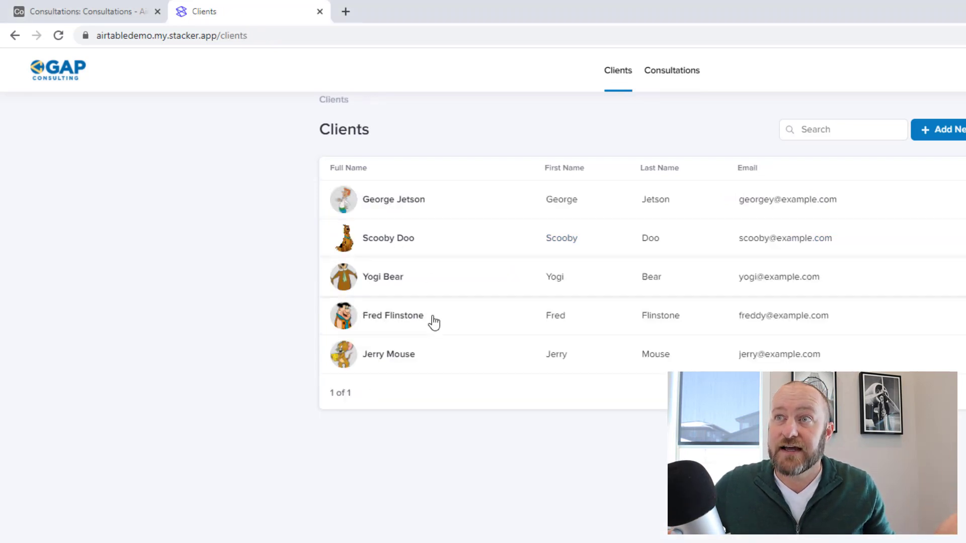
pyautogui.click(674, 74)
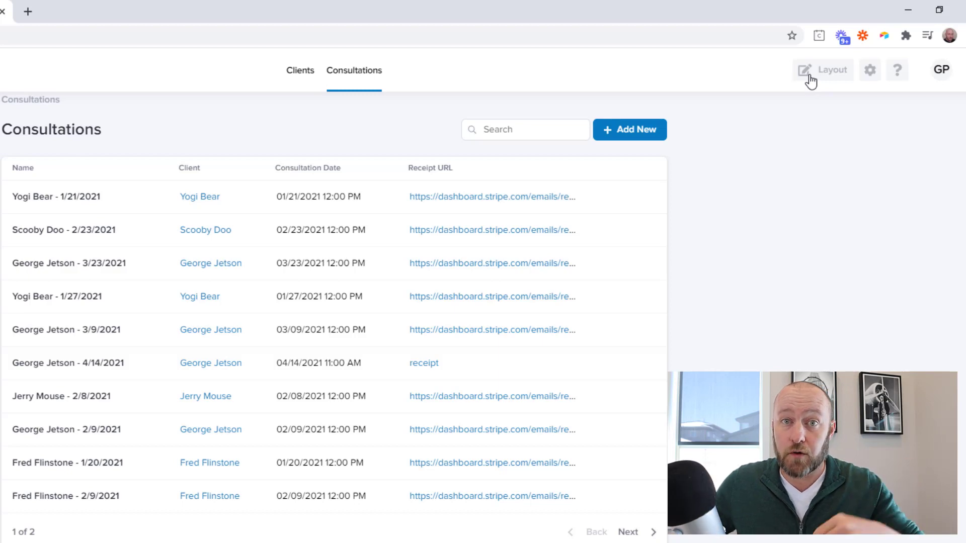
pyautogui.click(810, 81)
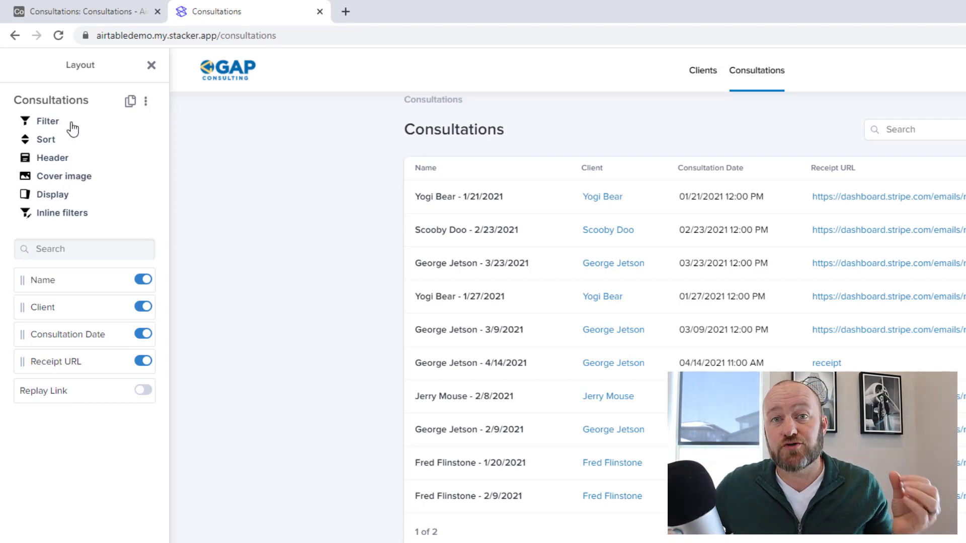
# Step: Add a Consultation Date filter condition to the list, then delete it
pyautogui.click(56, 123)
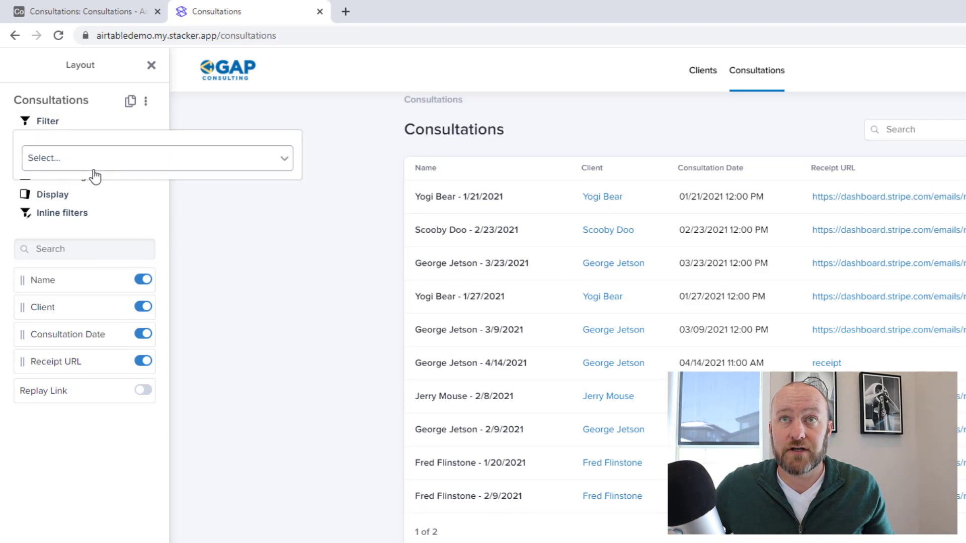
pyautogui.click(90, 159)
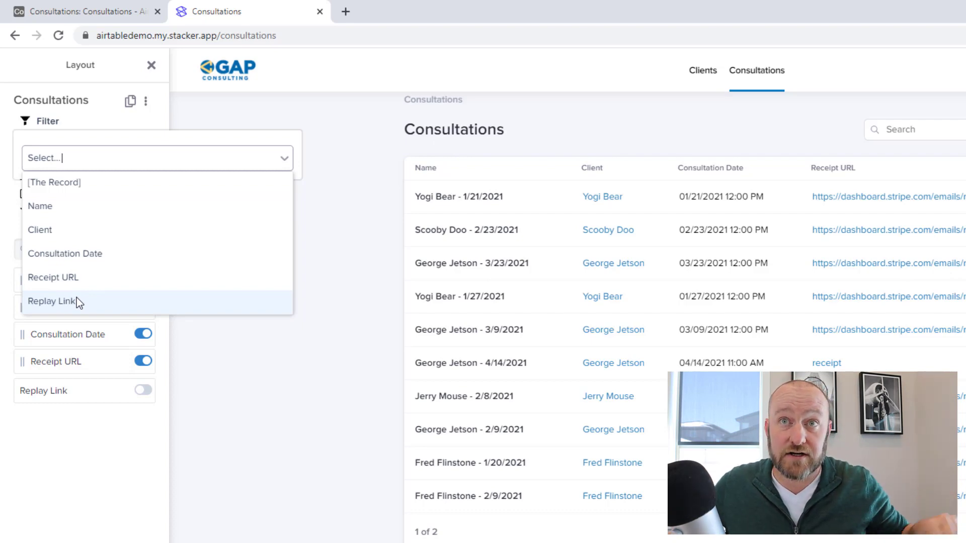
pyautogui.click(70, 254)
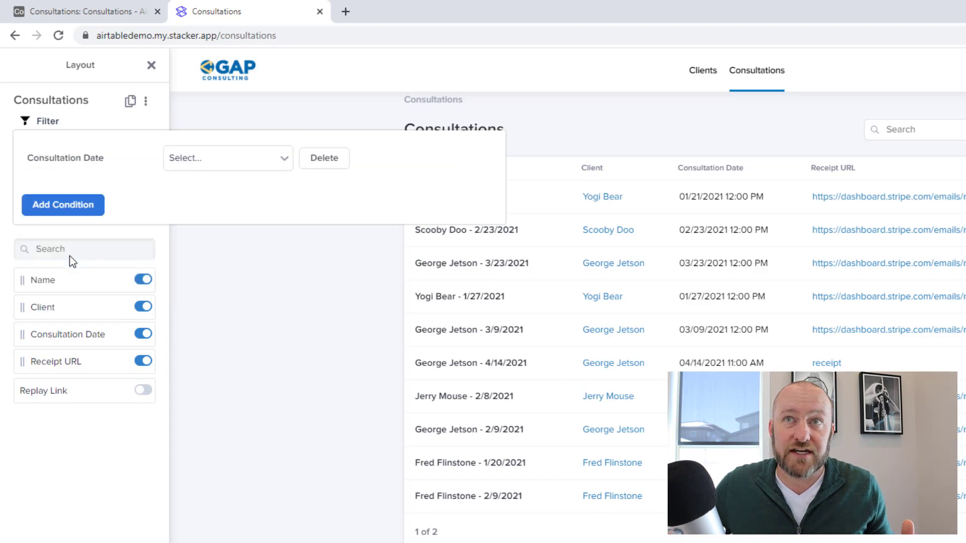
pyautogui.click(200, 160)
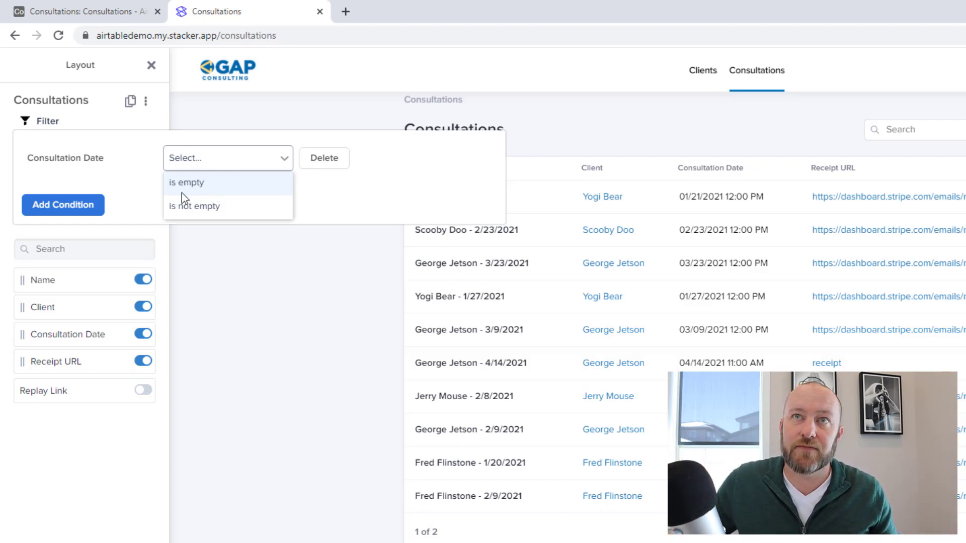
pyautogui.click(375, 208)
pyautogui.click(331, 166)
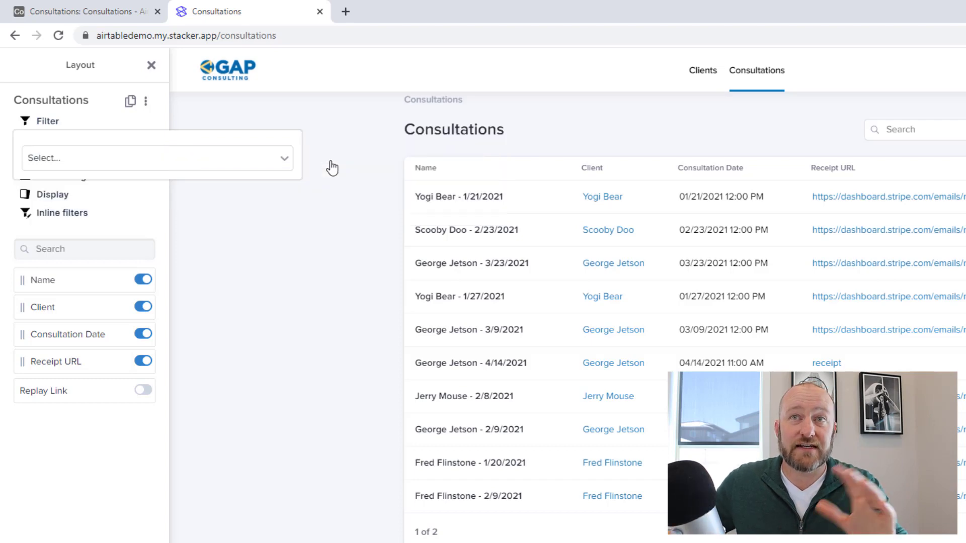
# Step: Try a Client filter condition without choosing a value, then bring up the sort options
pyautogui.click(267, 162)
pyautogui.click(62, 230)
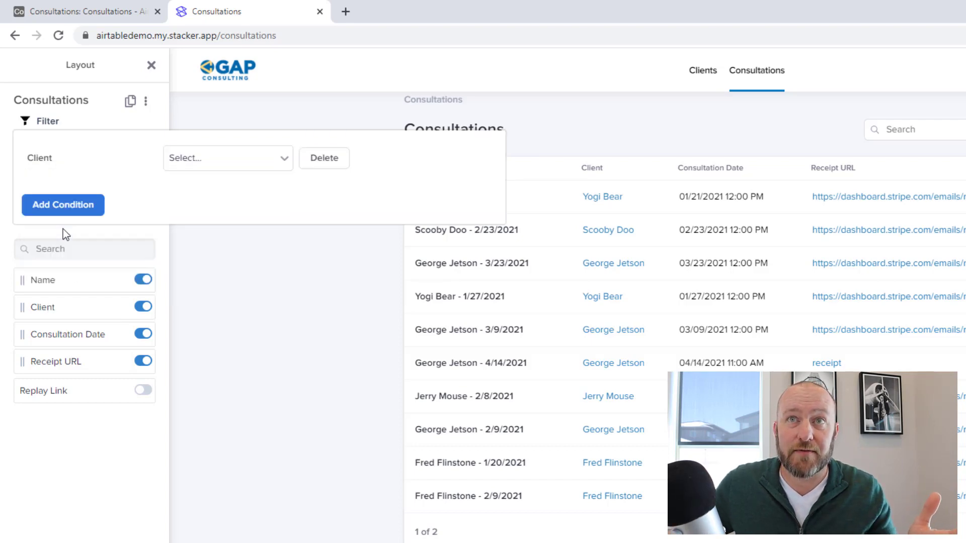
pyautogui.click(251, 157)
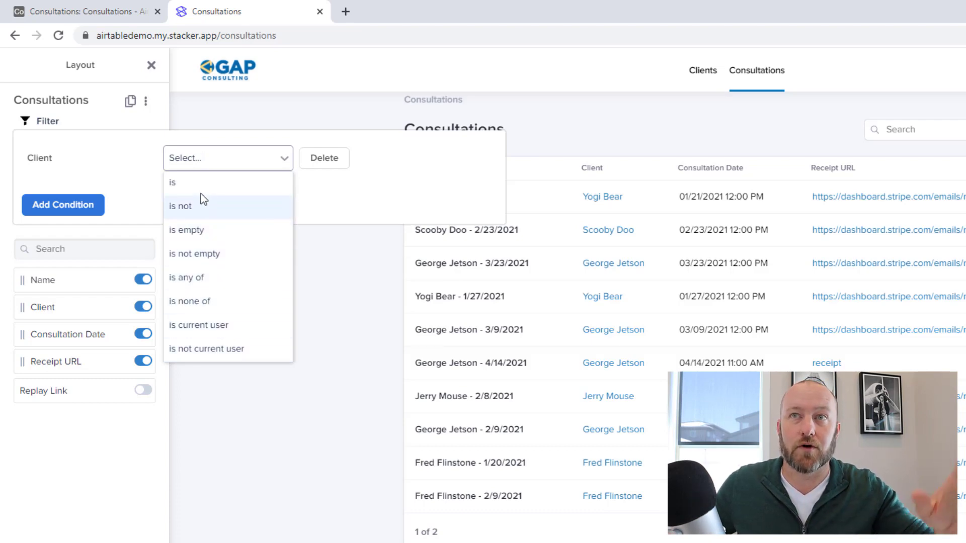
pyautogui.click(359, 205)
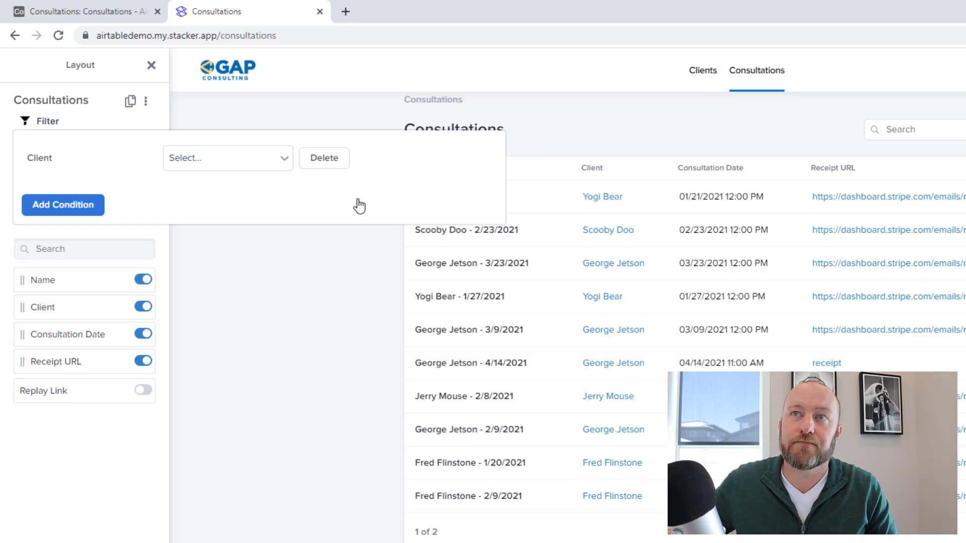
pyautogui.click(346, 298)
pyautogui.click(46, 140)
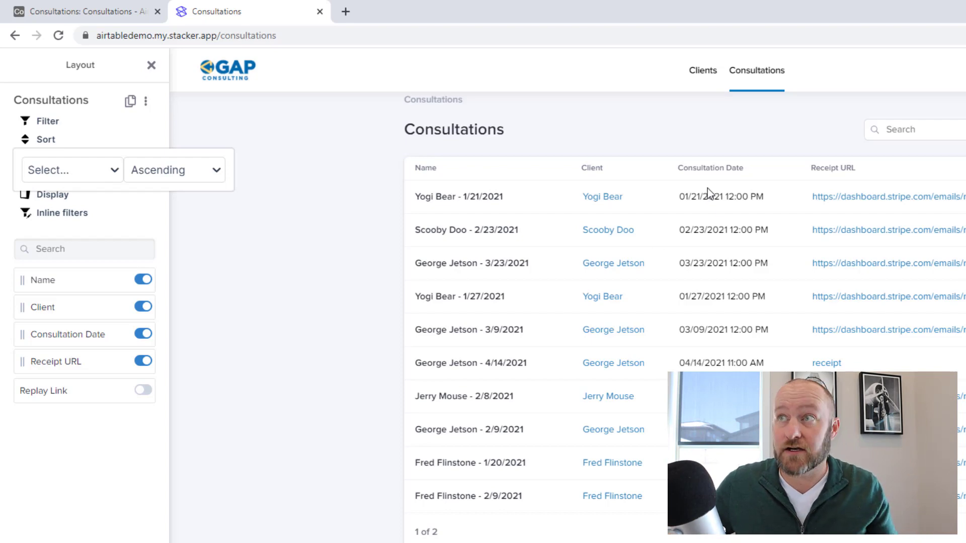
# Step: Sort the Consultations list by Consultation Date in Descending order
pyautogui.click(104, 177)
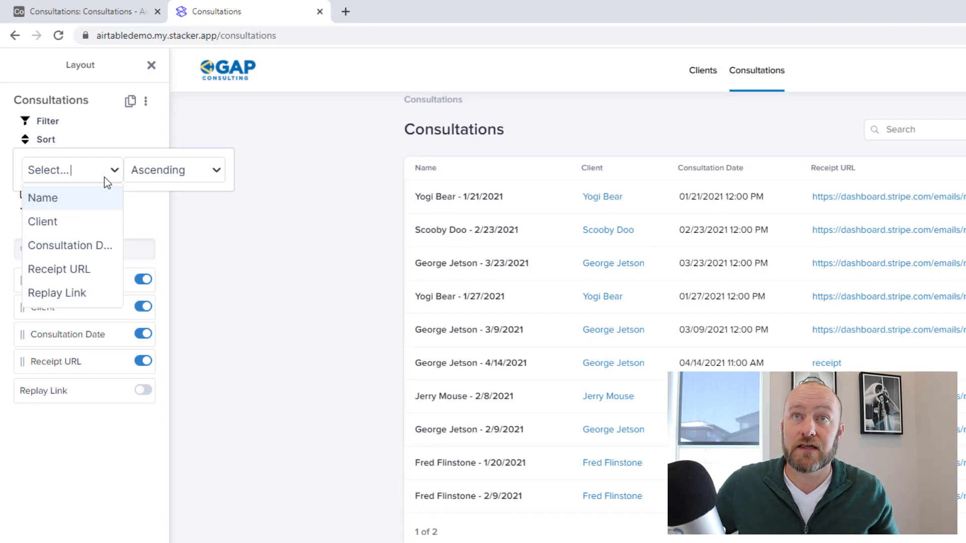
pyautogui.click(75, 246)
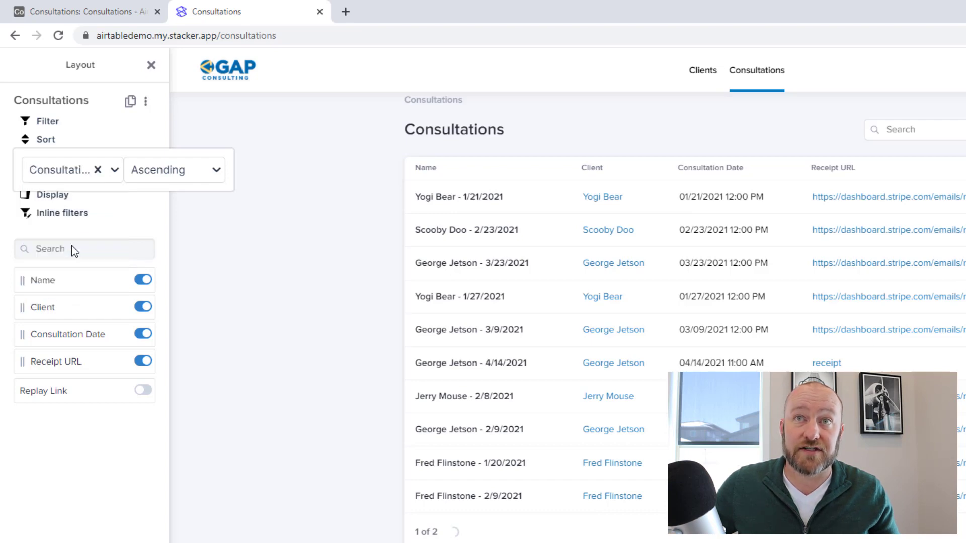
pyautogui.click(175, 173)
pyautogui.click(171, 221)
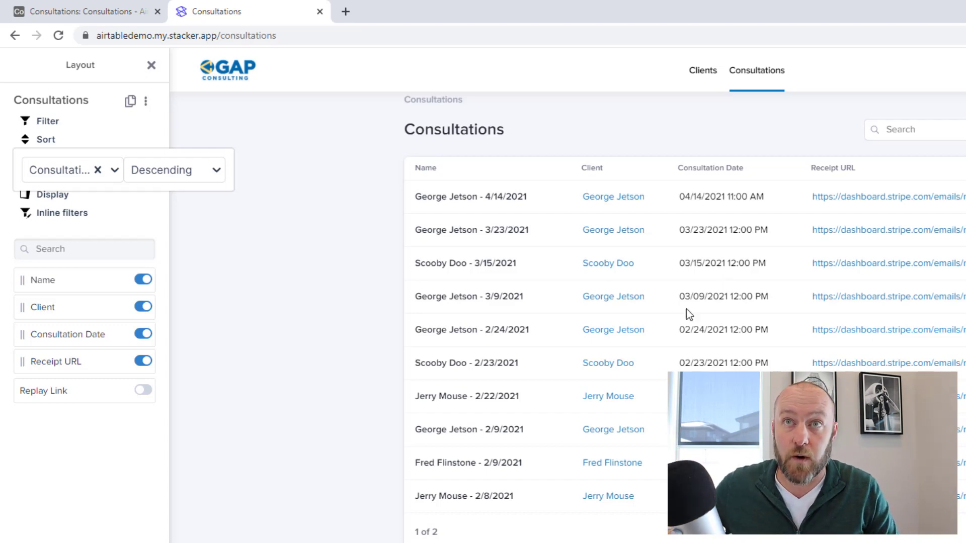
pyautogui.click(265, 303)
# Step: Give the page header title 'Example Title' and description 'more sample description...', then add a header image
pyautogui.click(56, 160)
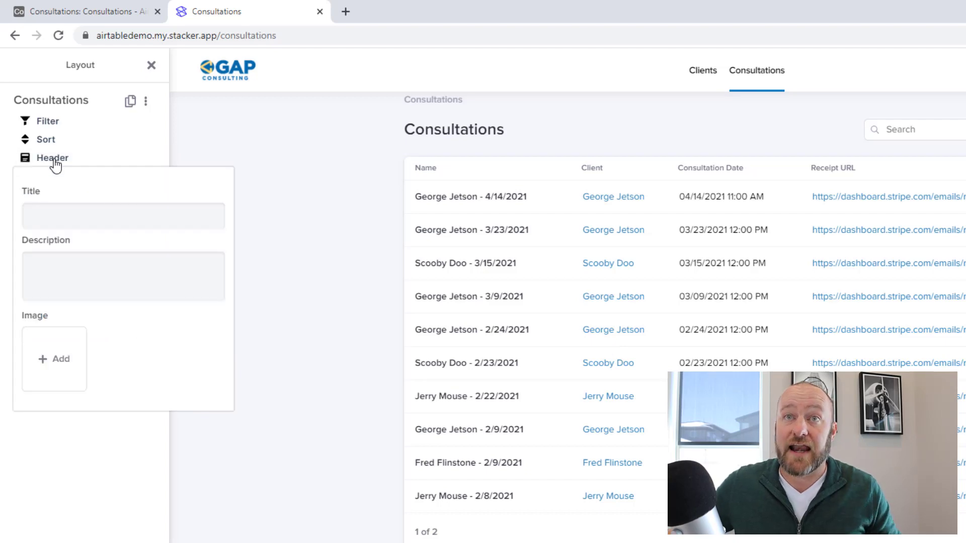
pyautogui.click(82, 216)
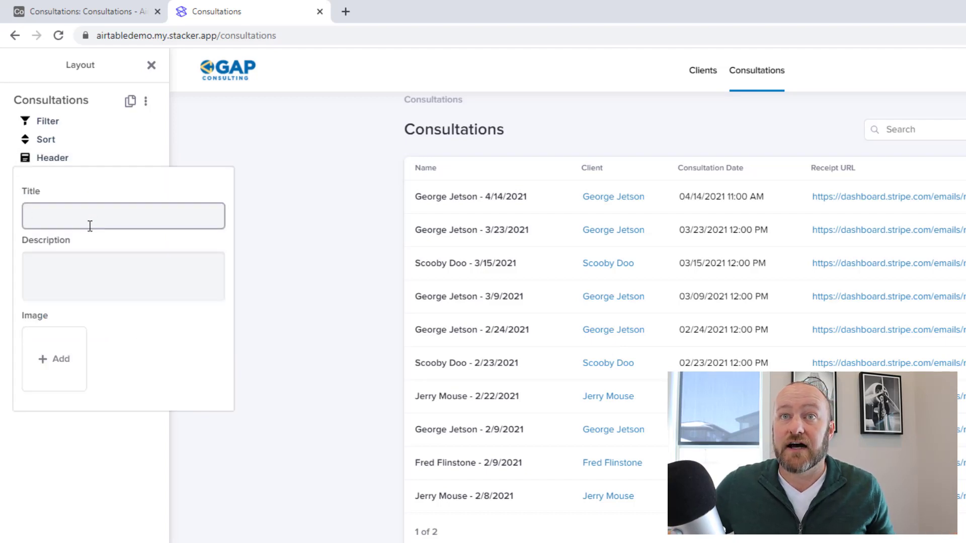
pyautogui.click(86, 287)
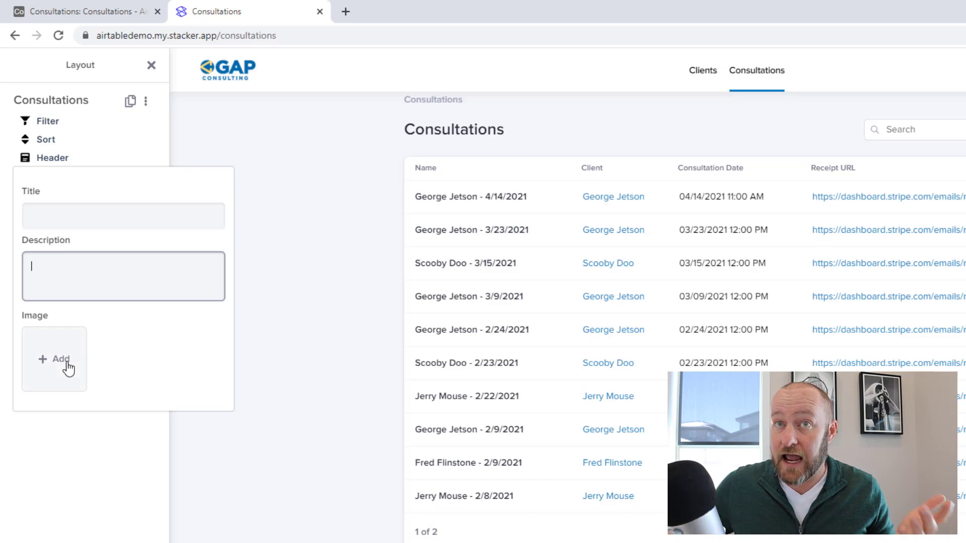
pyautogui.click(81, 219)
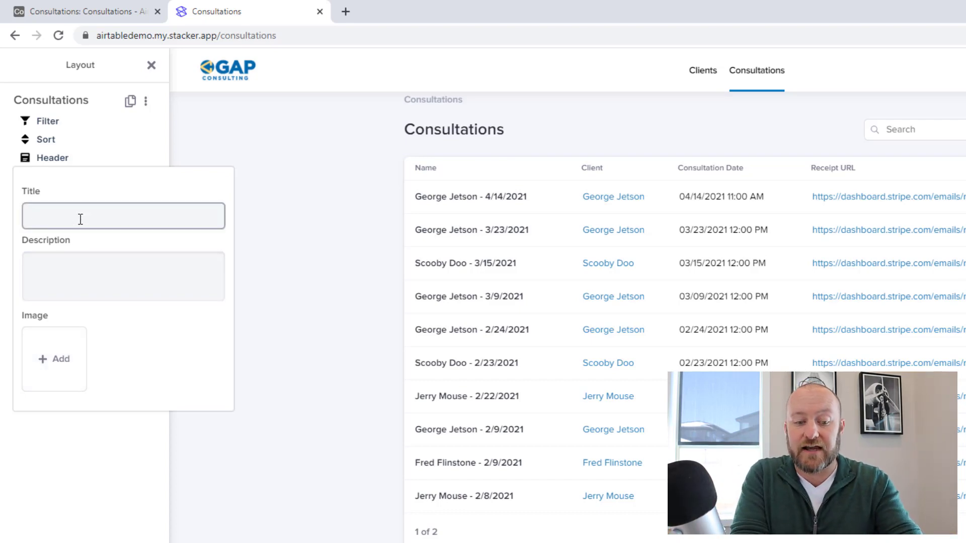
pyautogui.write('Example ')
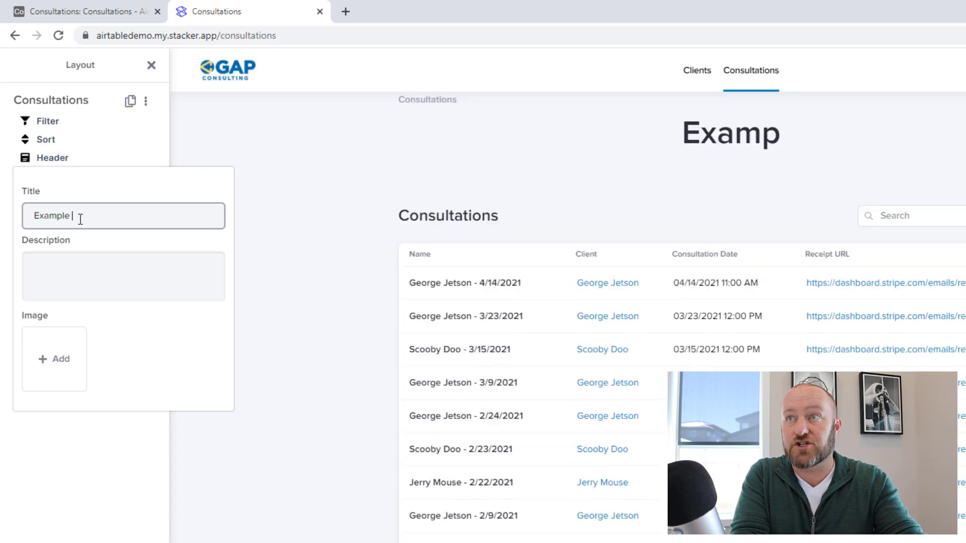
pyautogui.write('Title')
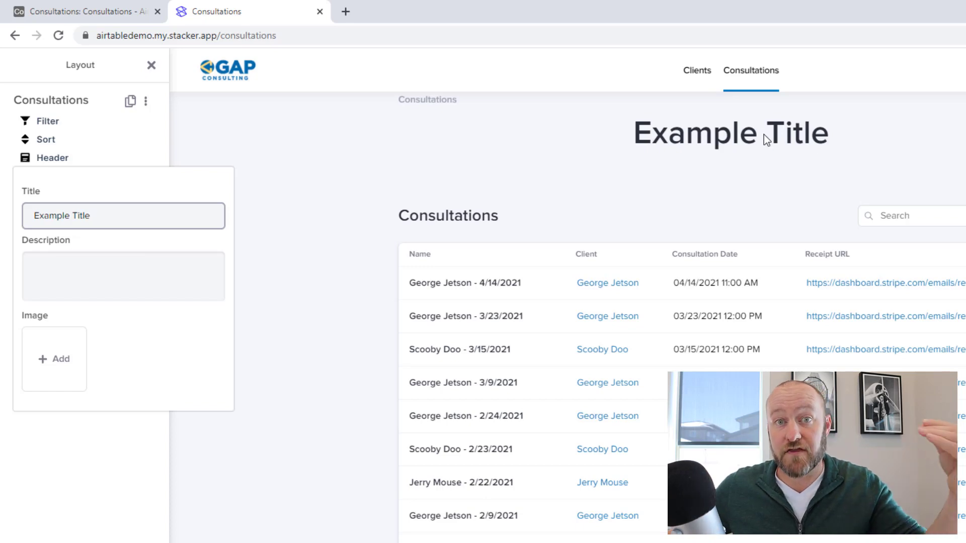
pyautogui.click(143, 279)
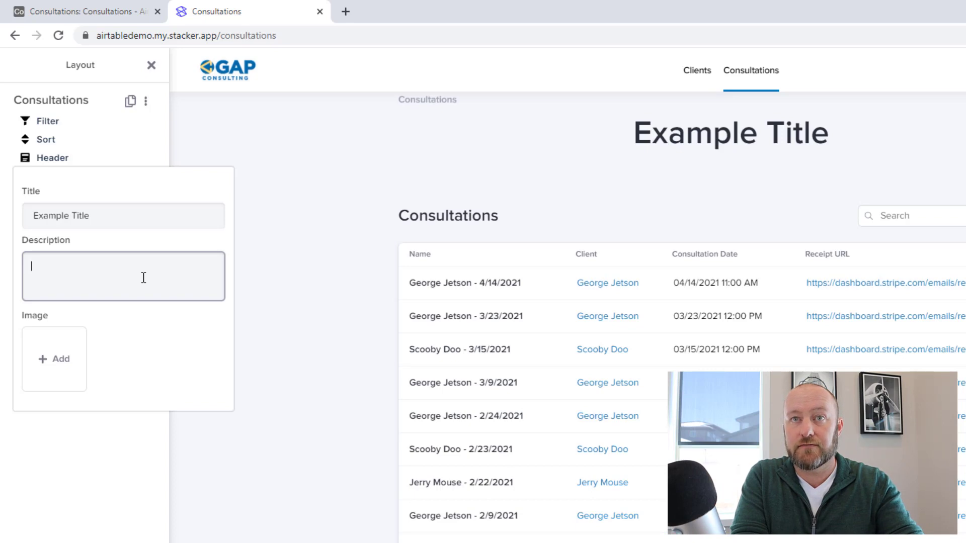
pyautogui.write('more sample description...')
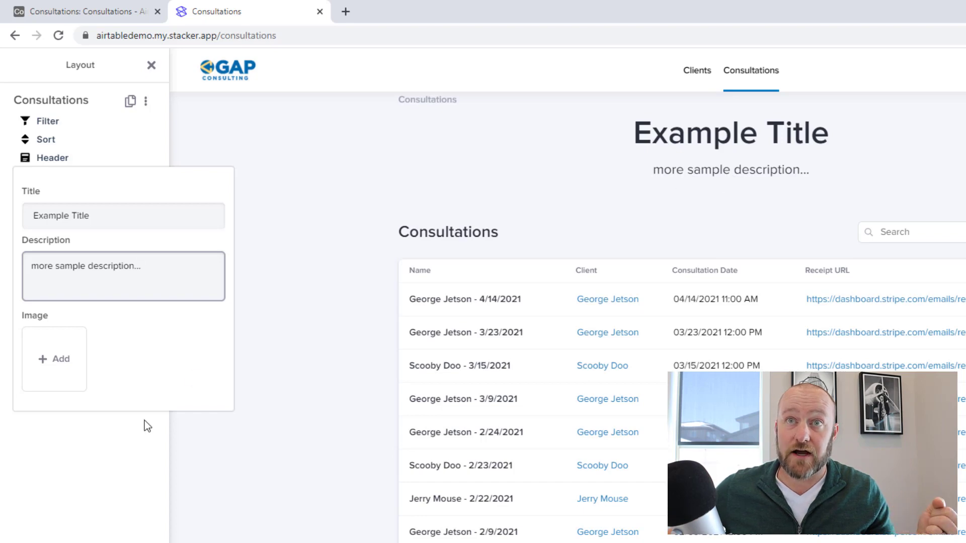
pyautogui.click(73, 365)
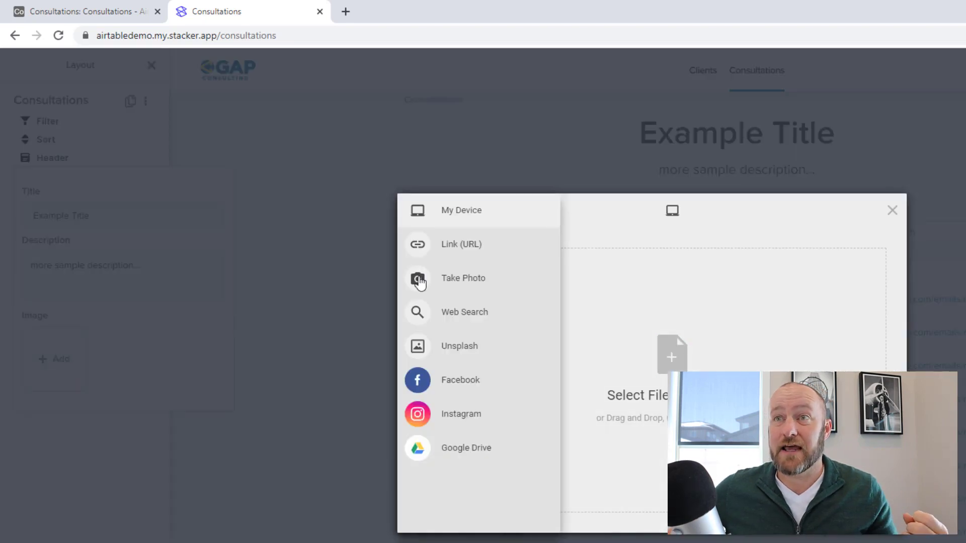
pyautogui.click(671, 353)
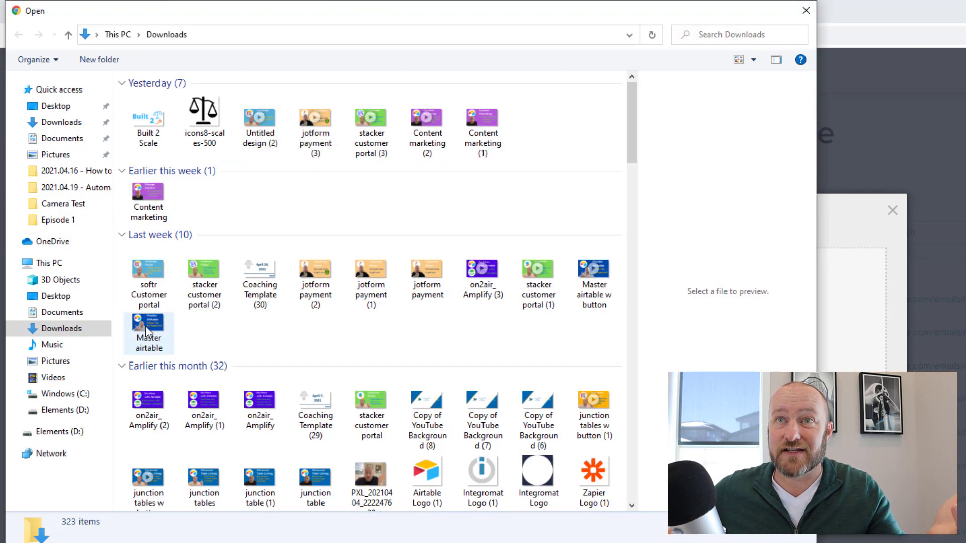
pyautogui.doubleClick(151, 193)
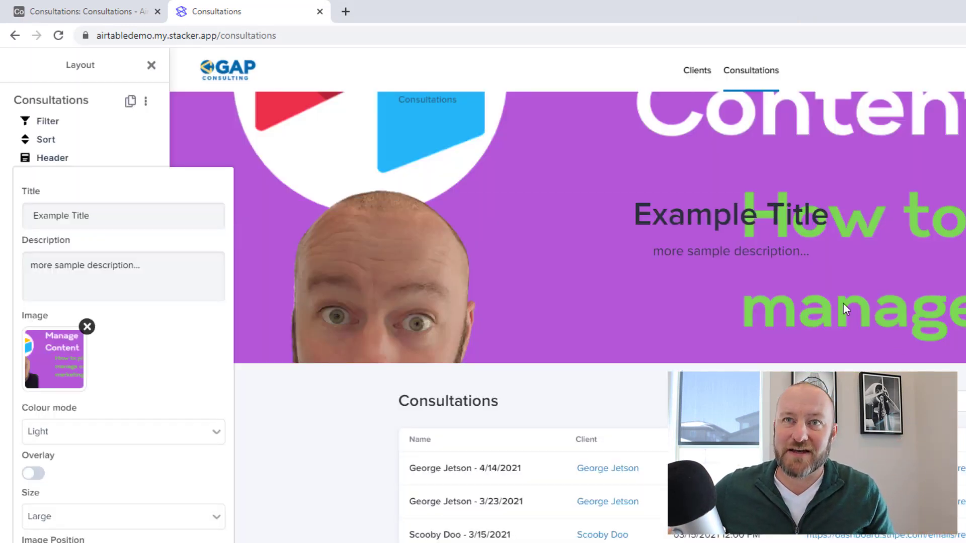
pyautogui.click(280, 436)
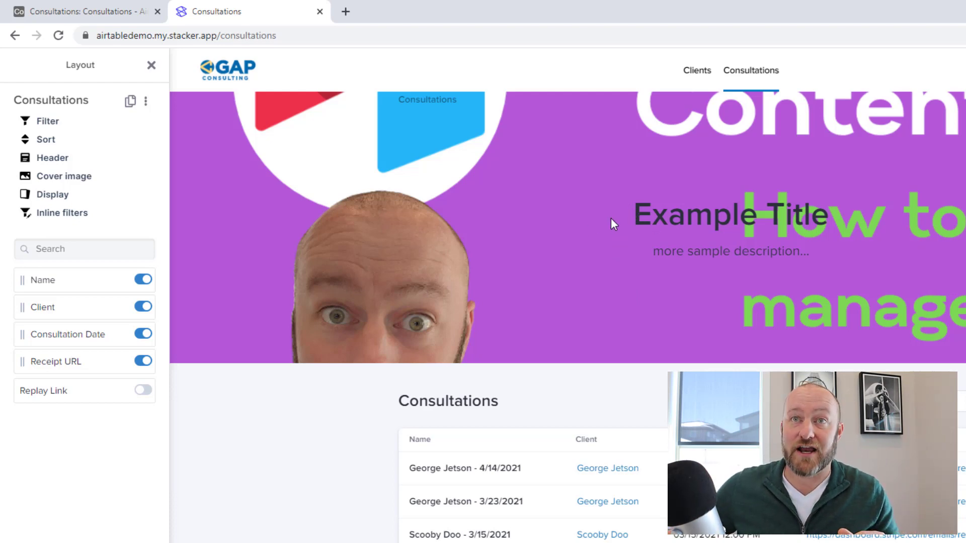
pyautogui.click(53, 177)
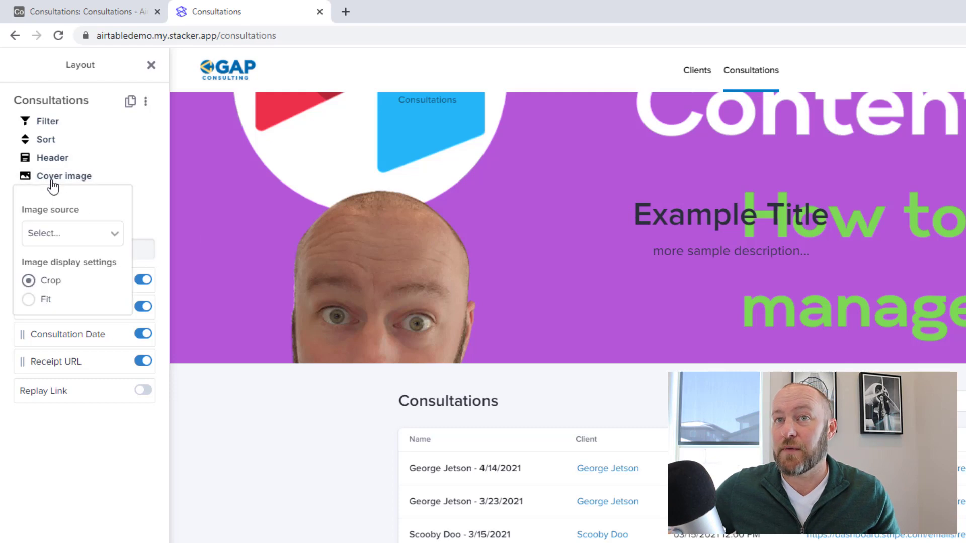
pyautogui.click(69, 244)
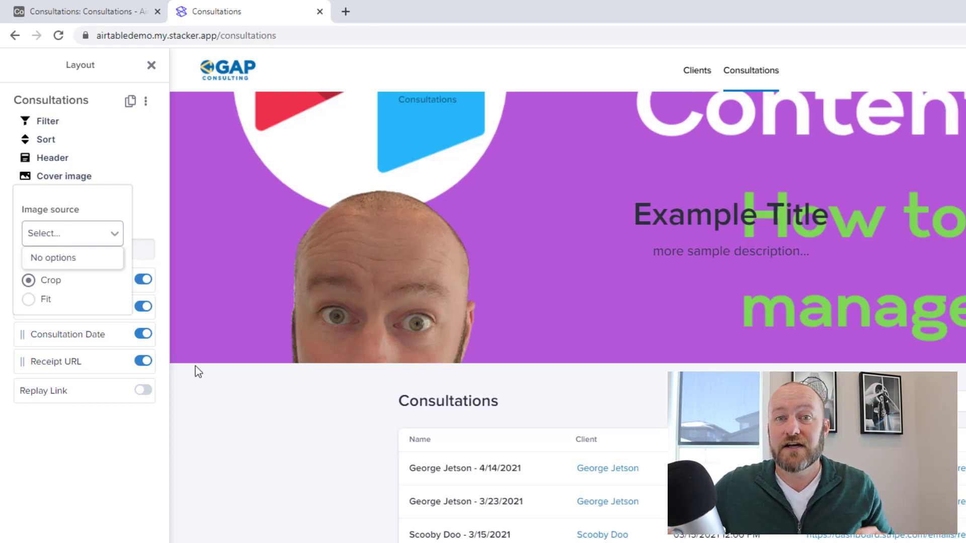
pyautogui.click(246, 400)
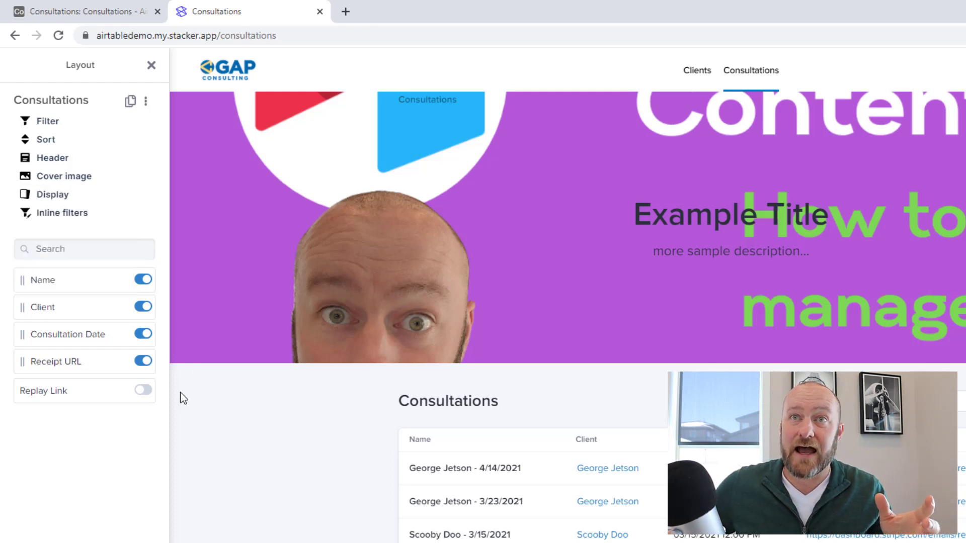
# Step: In Airtable, create an 'Image' Lookup field on Consultations showing the Client's Picture
pyautogui.click(101, 13)
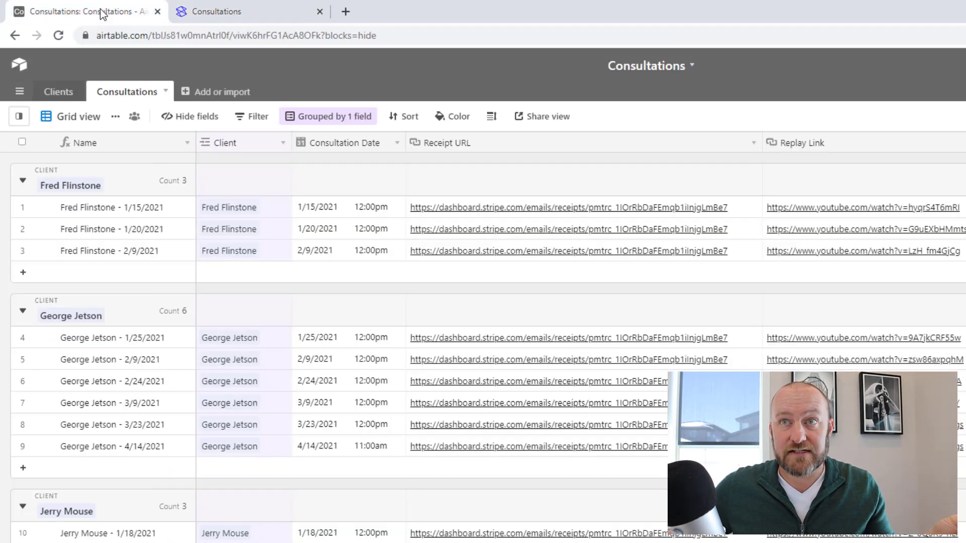
pyautogui.click(64, 95)
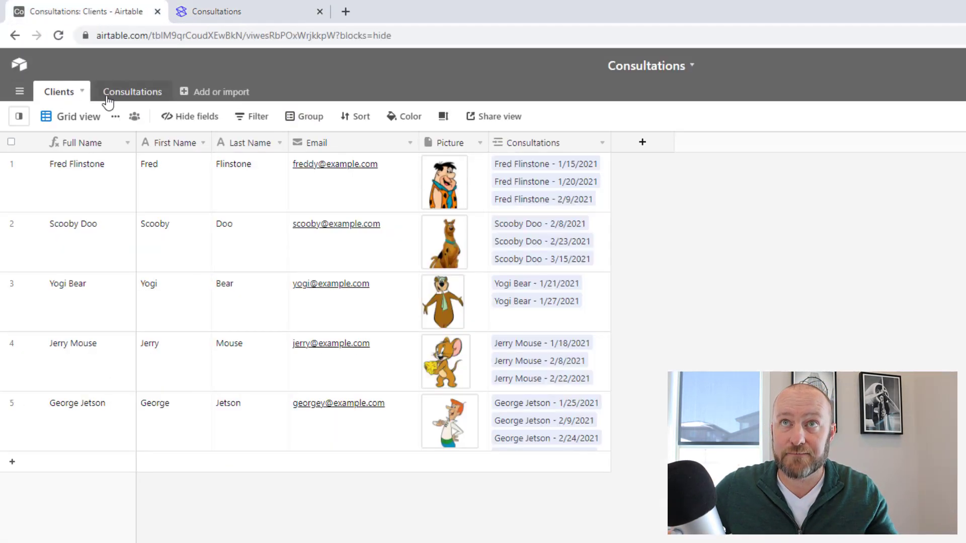
pyautogui.click(124, 97)
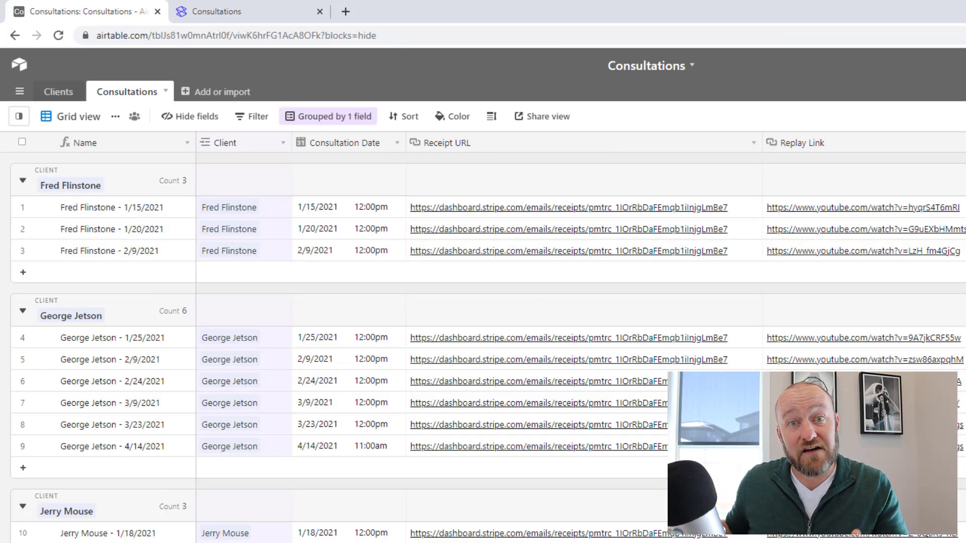
pyautogui.click(801, 77)
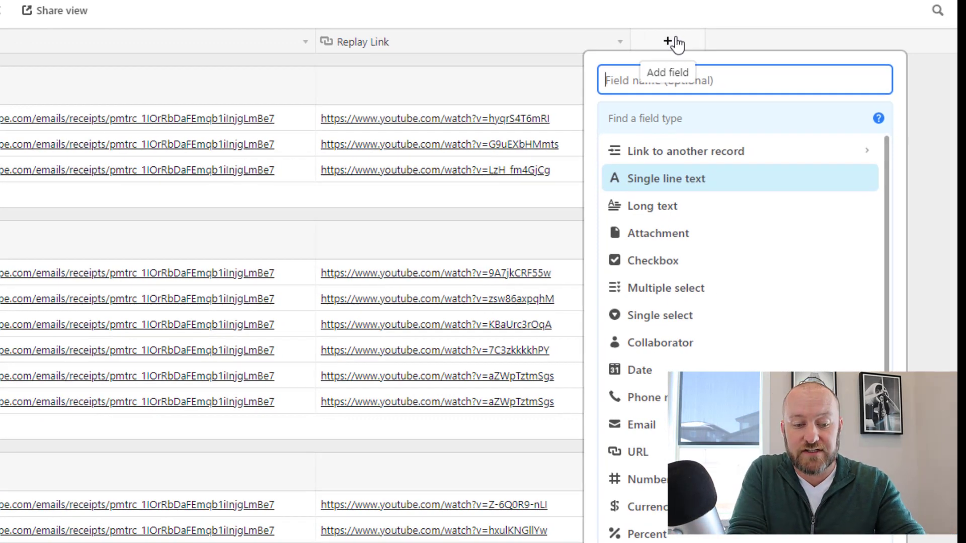
pyautogui.write('Image')
pyautogui.press('Tab')
pyautogui.write('l')
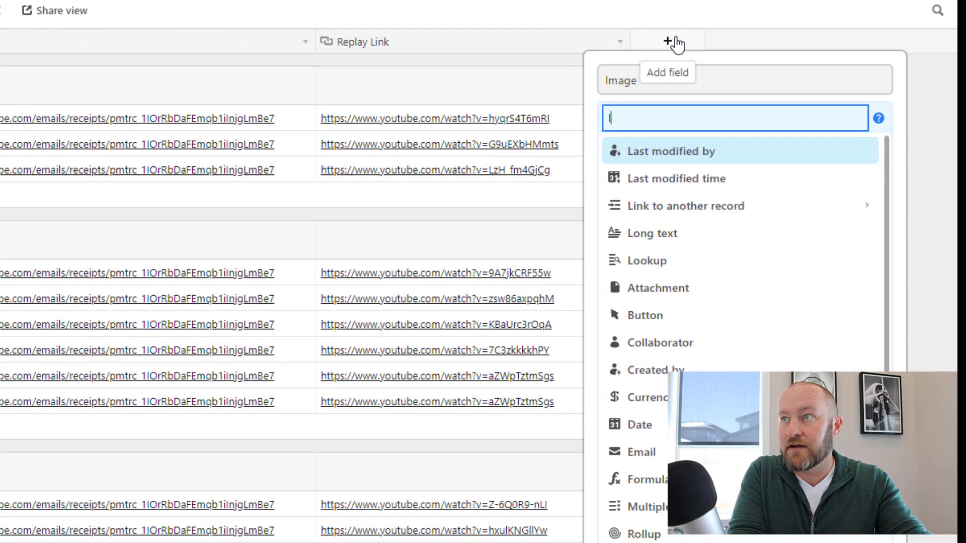
pyautogui.write('ook')
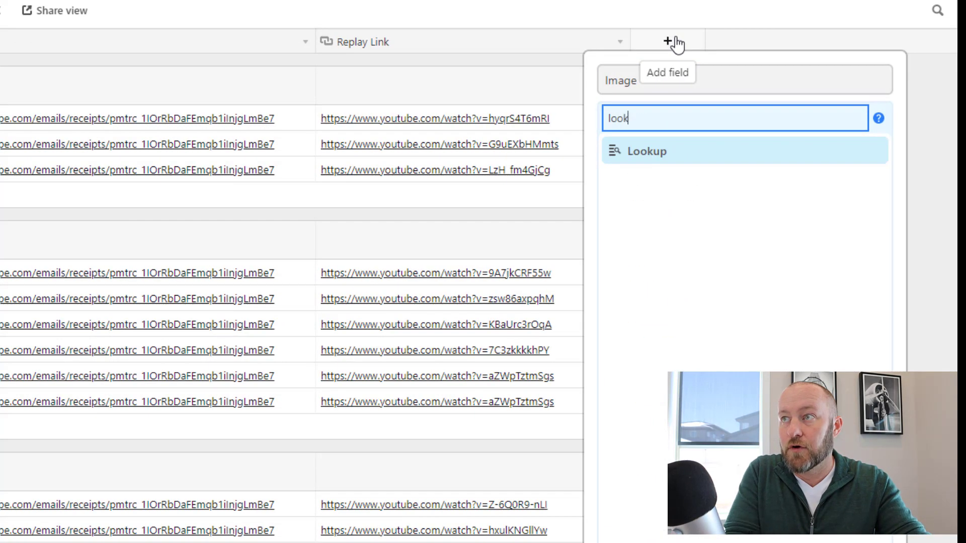
pyautogui.click(668, 156)
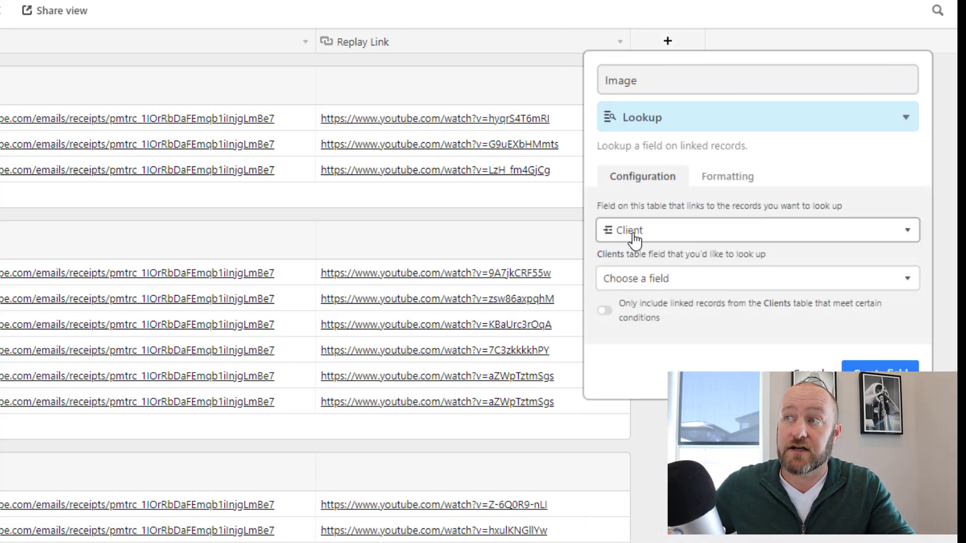
pyautogui.click(640, 281)
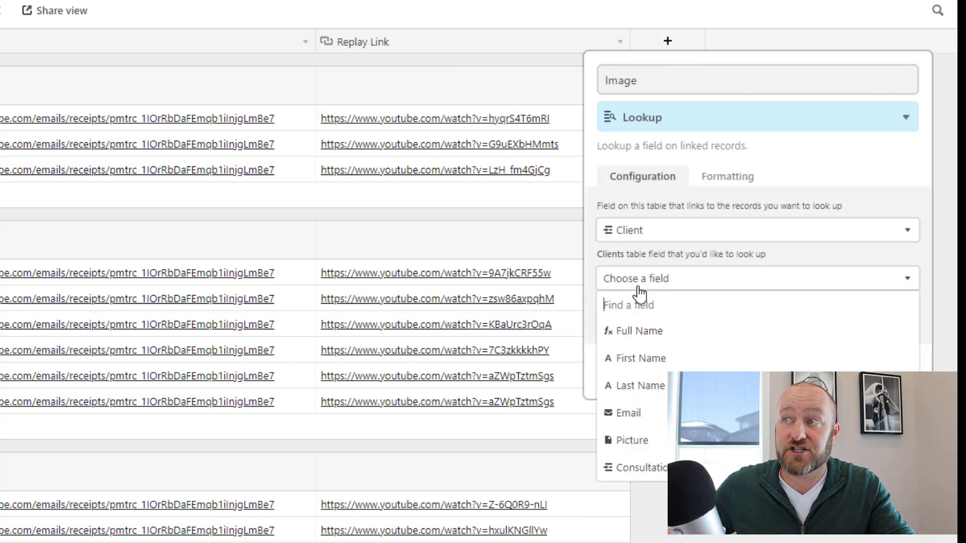
pyautogui.click(639, 444)
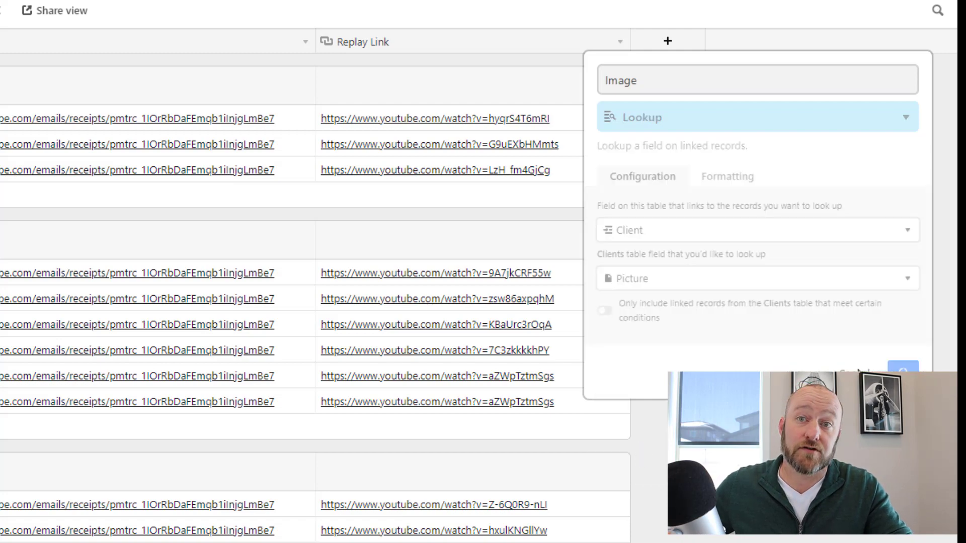
pyautogui.click(879, 369)
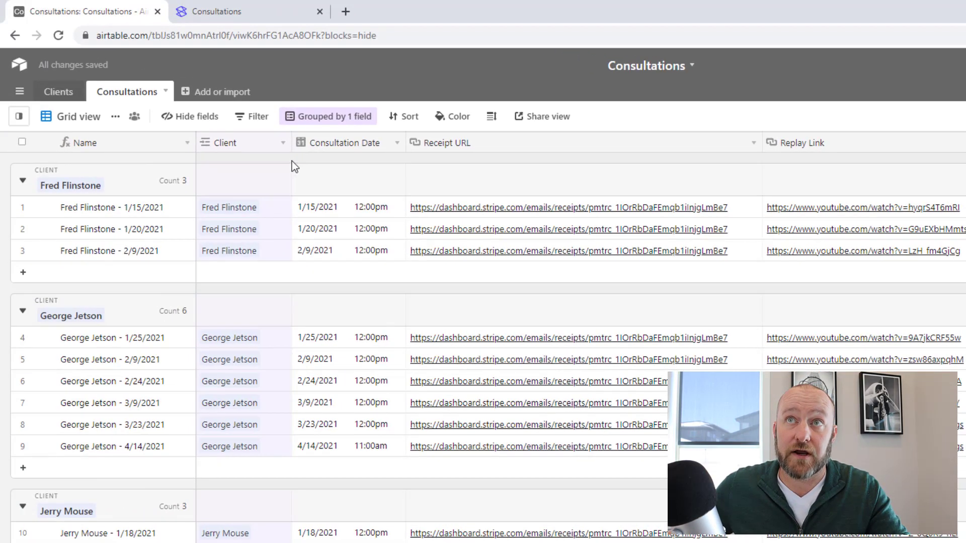
pyautogui.click(270, 14)
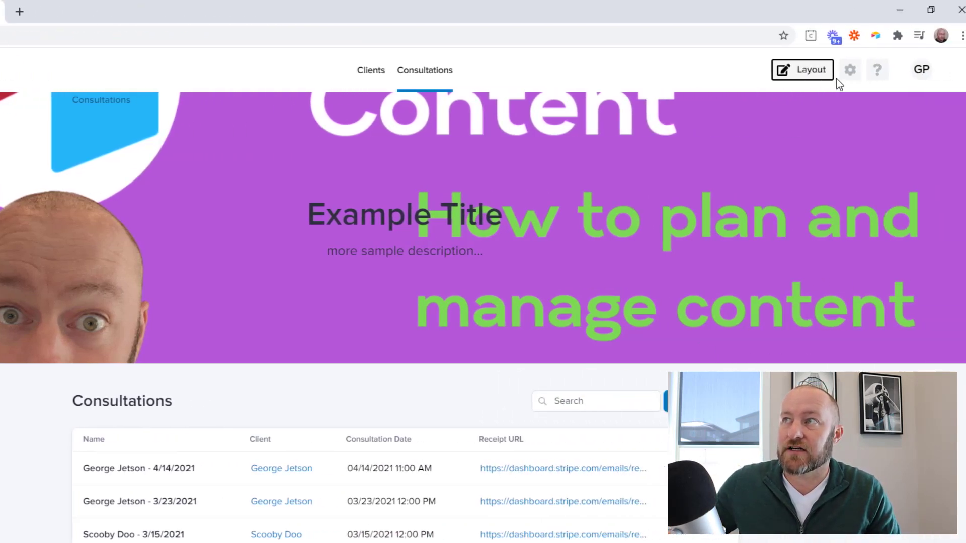
# Step: From Setup Home, sync the table structure from Airtable and return to the Getting Started Checklist
pyautogui.click(850, 73)
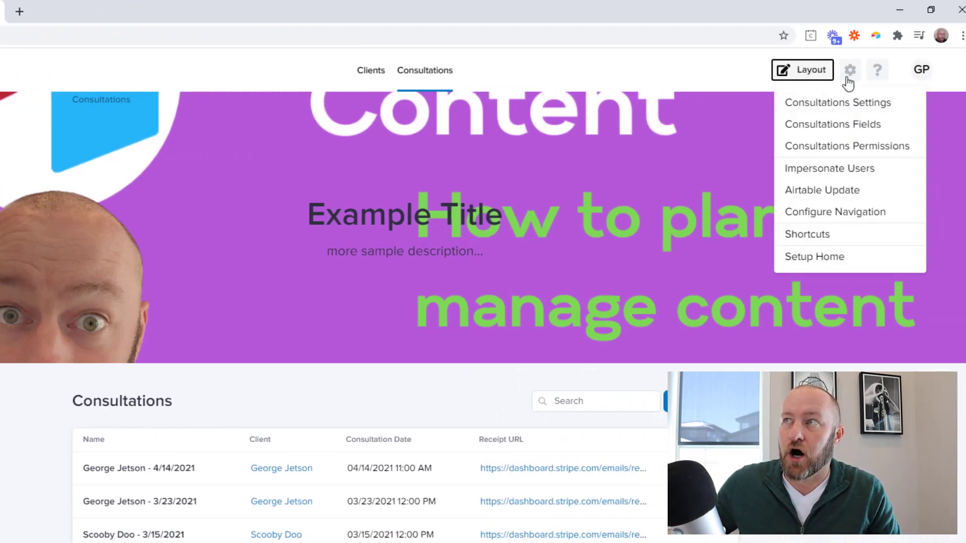
pyautogui.click(818, 258)
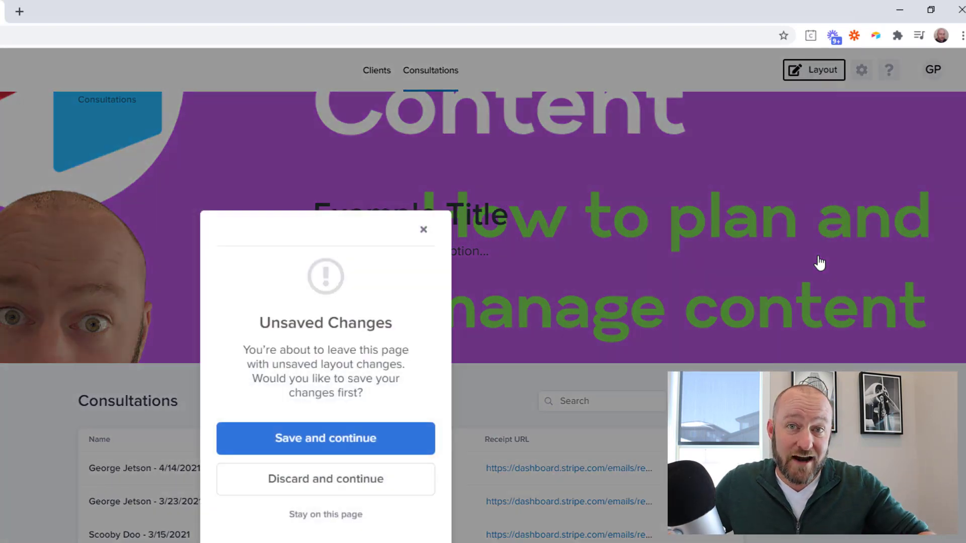
pyautogui.click(362, 444)
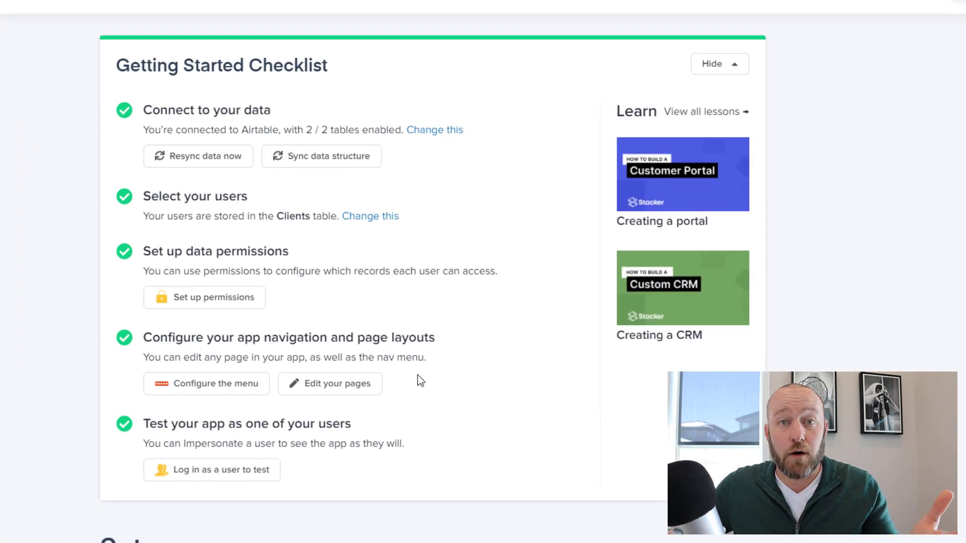
pyautogui.scroll(-5, 418, 375)
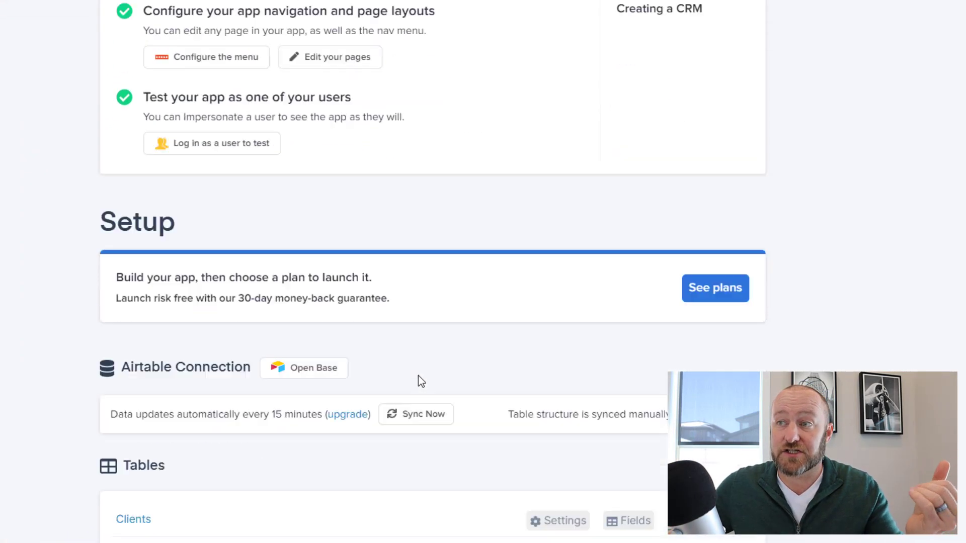
pyautogui.scroll(-4, 418, 376)
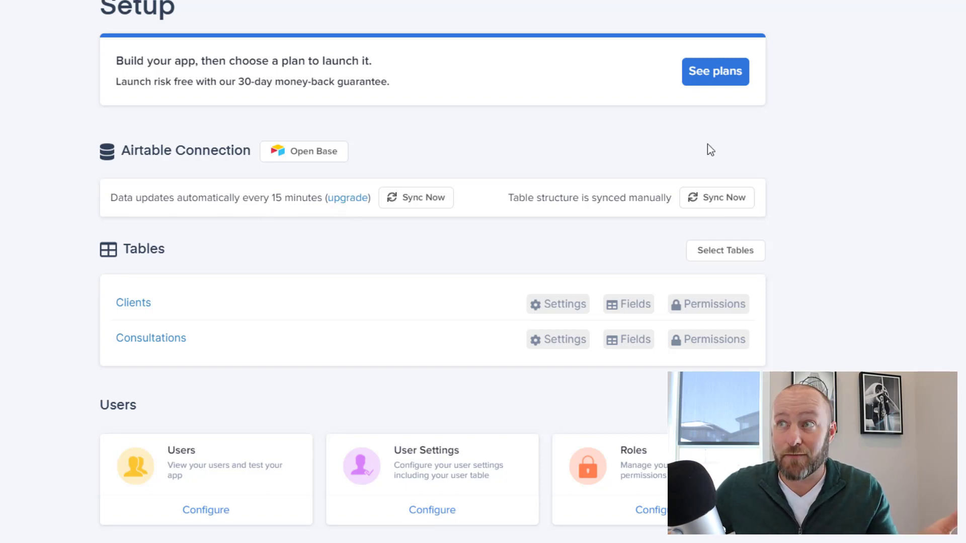
pyautogui.click(706, 201)
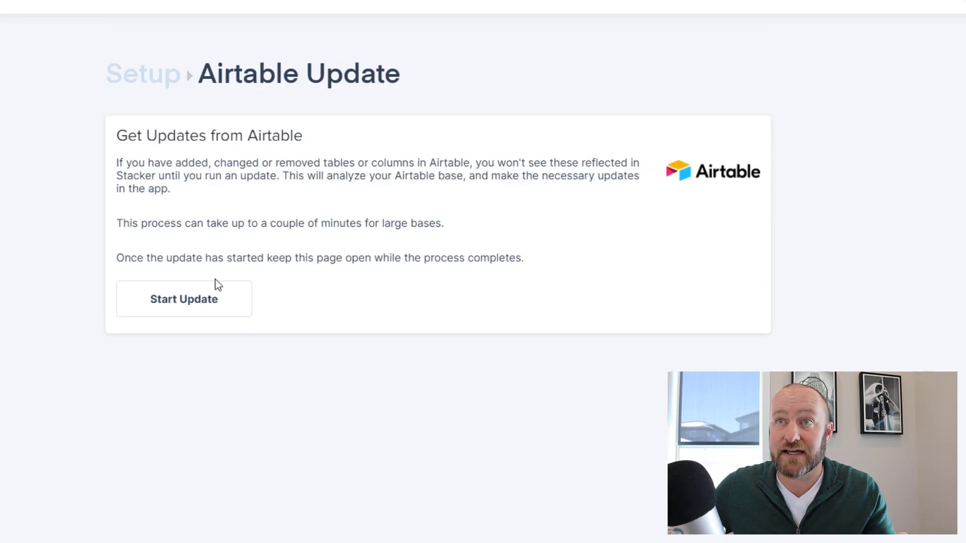
pyautogui.click(190, 288)
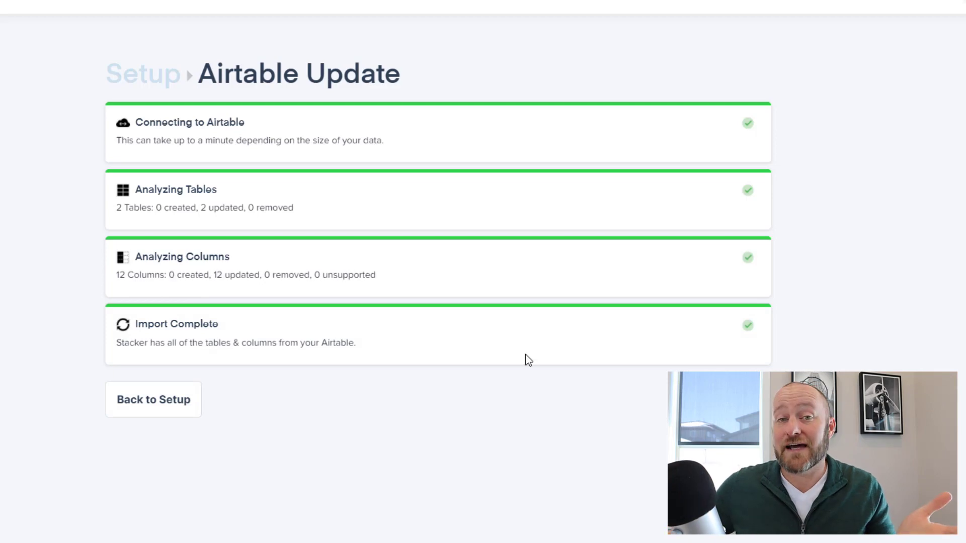
pyautogui.click(163, 405)
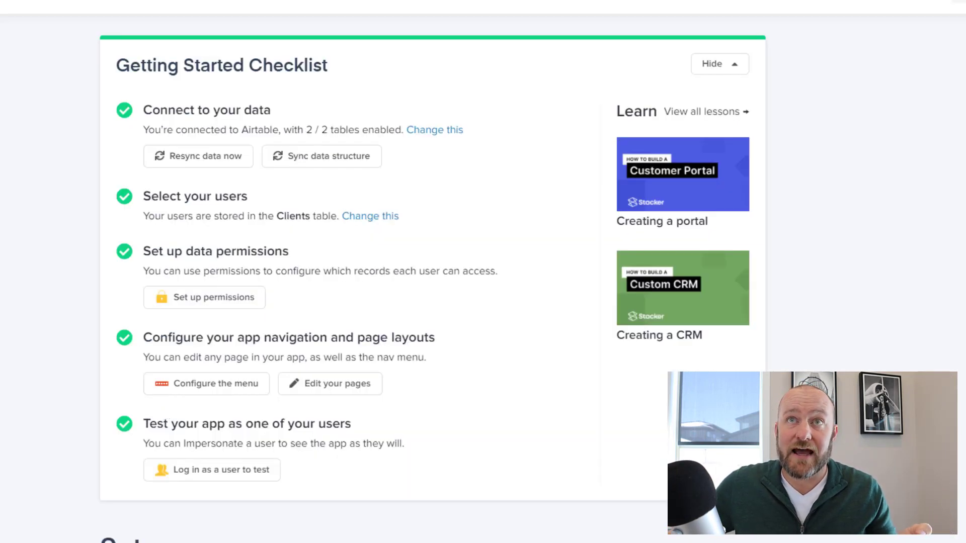
# Step: On the Consultations page, set the cover image source to the Image field, cropped
pyautogui.click(330, 383)
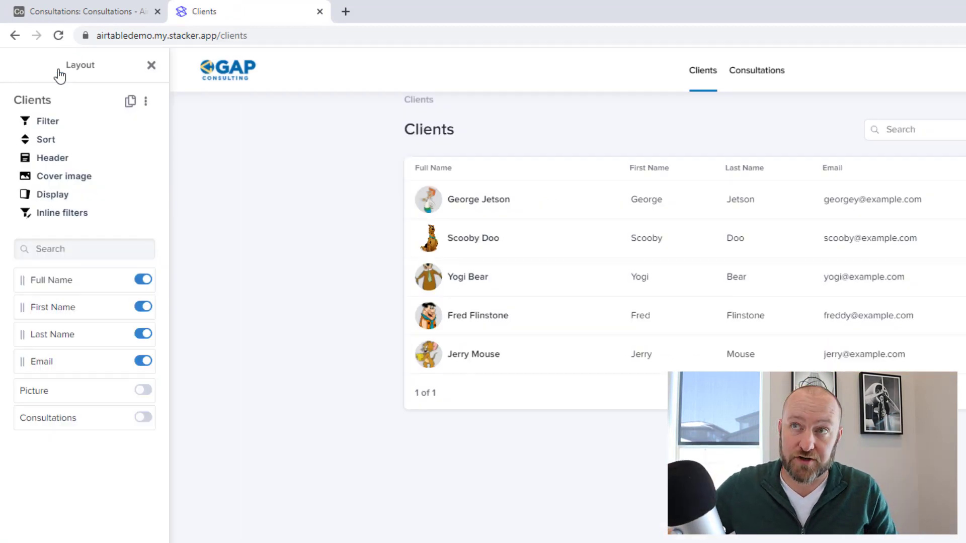
pyautogui.click(755, 76)
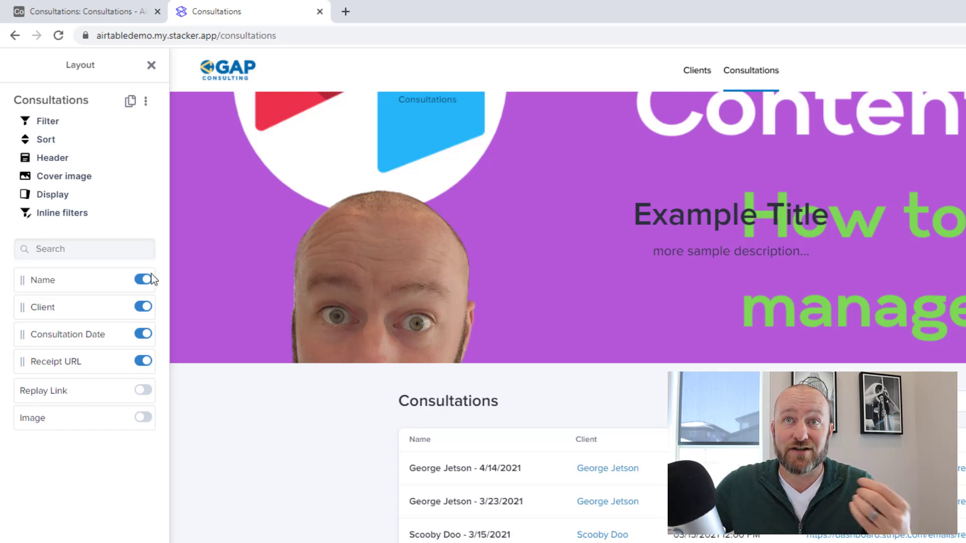
pyautogui.click(83, 183)
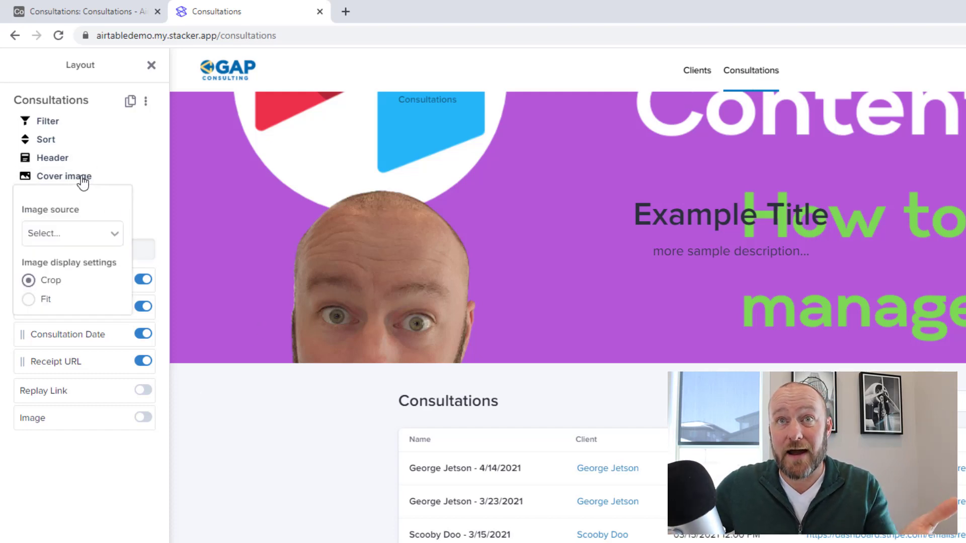
pyautogui.click(74, 239)
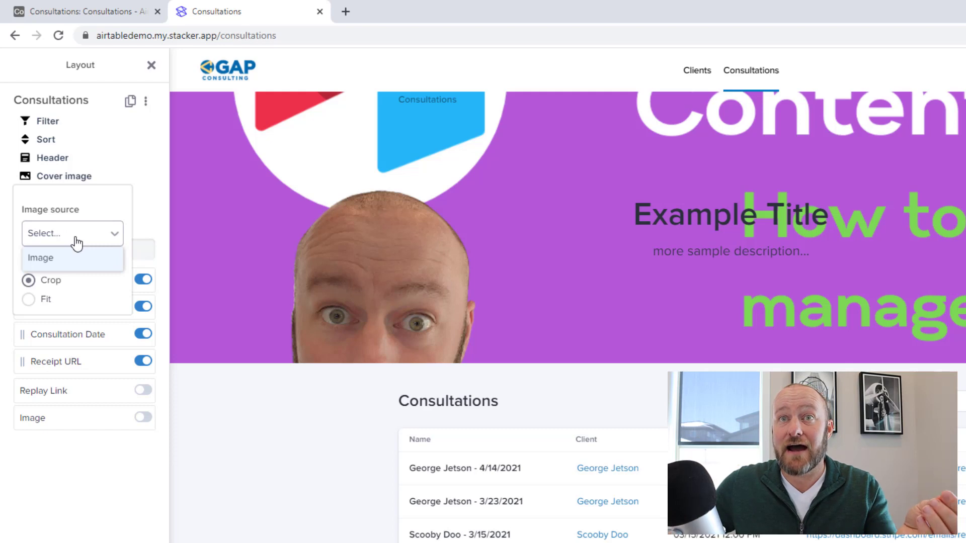
pyautogui.click(49, 261)
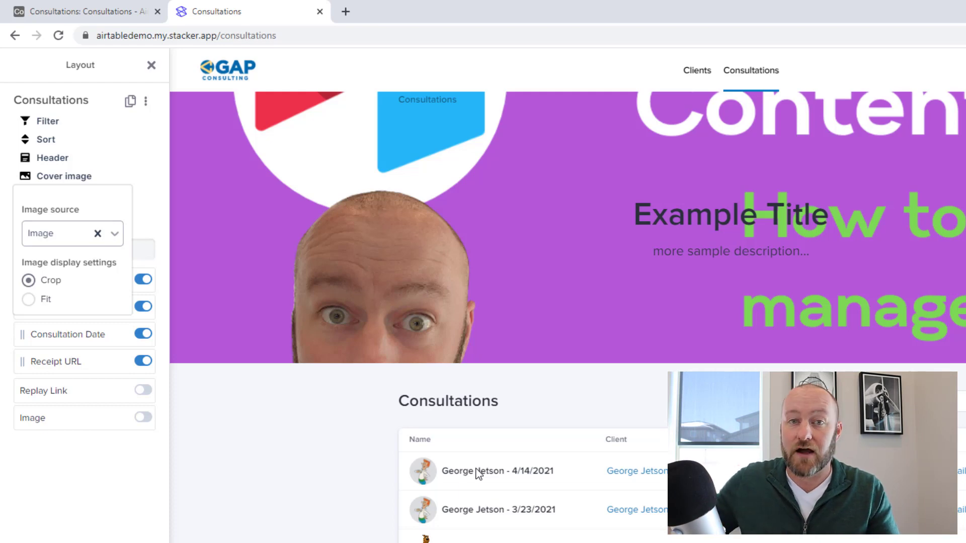
pyautogui.click(28, 299)
pyautogui.click(29, 282)
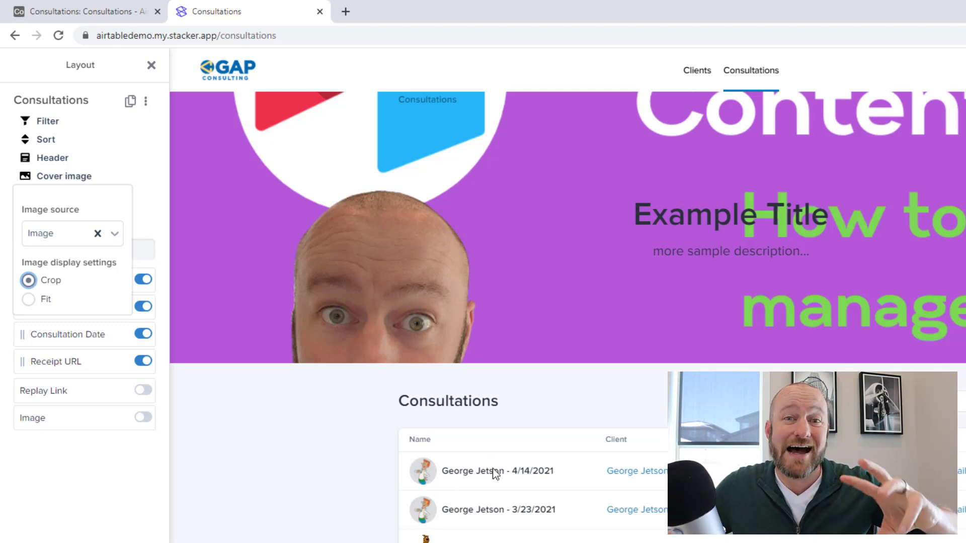
pyautogui.click(143, 211)
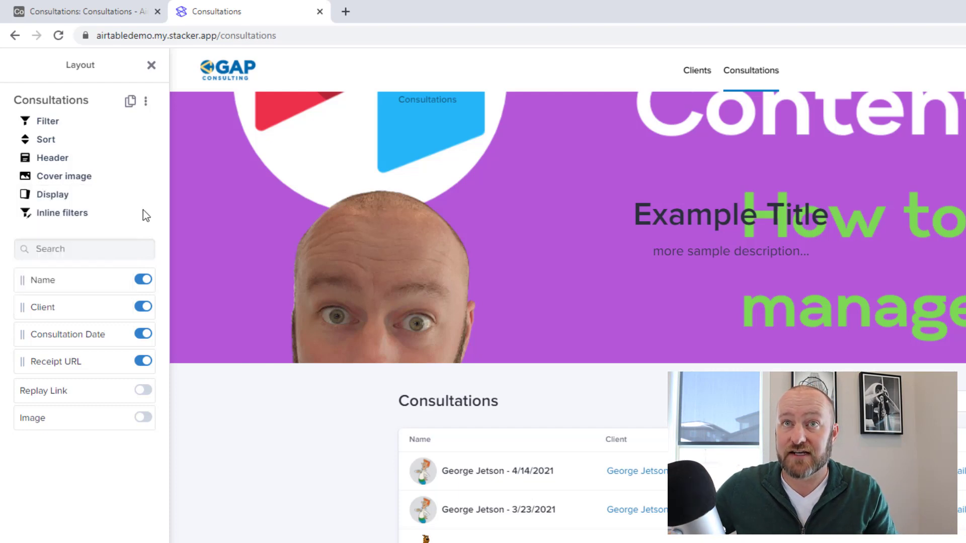
# Step: Switch the Consultations display to Card layout, keeping 12 items per page
pyautogui.click(54, 200)
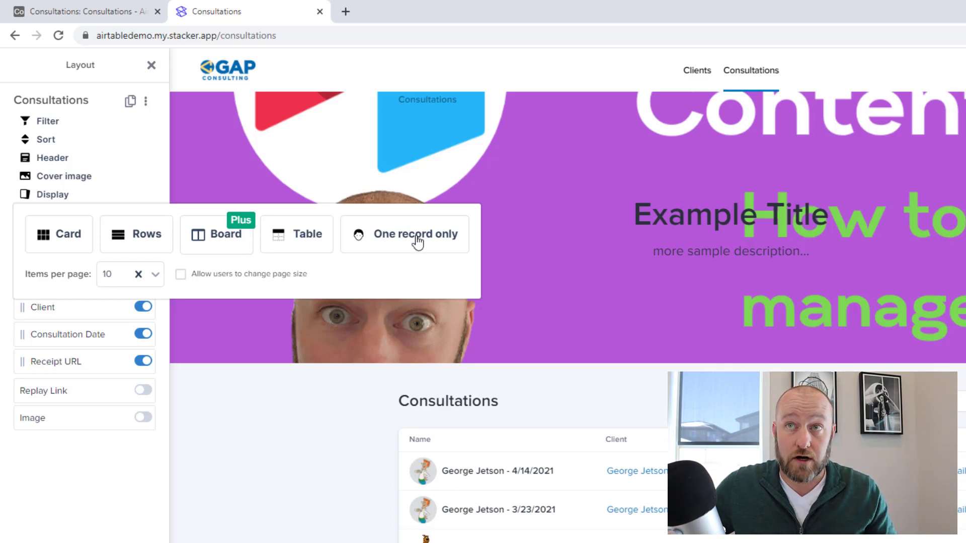
pyautogui.click(60, 236)
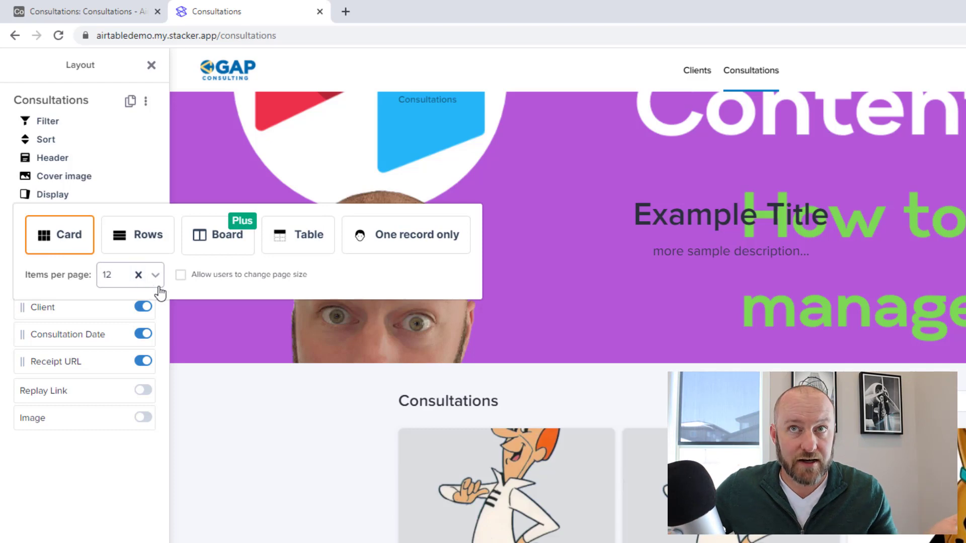
pyautogui.scroll(-5, 322, 472)
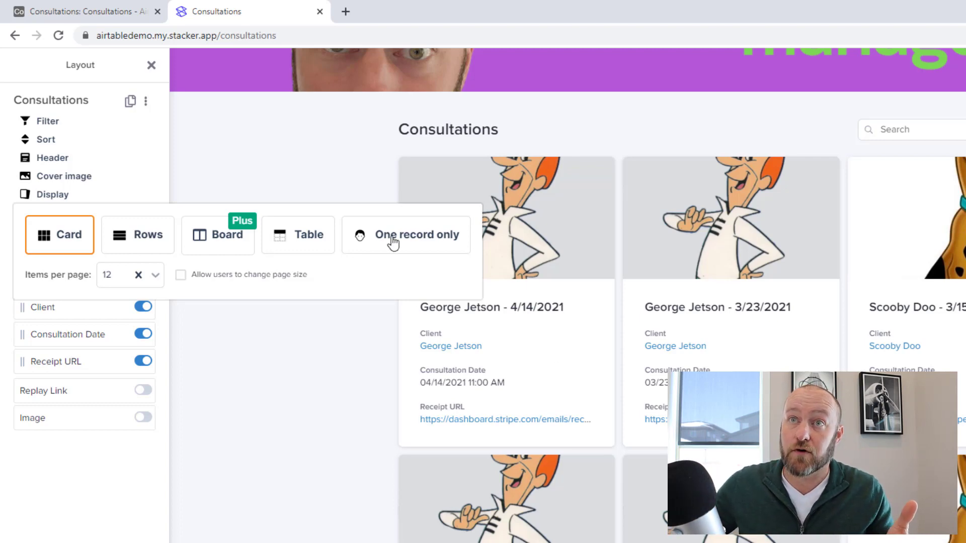
# Step: Change the cover image setting to Fit so whole pictures show in the cards
pyautogui.click(222, 173)
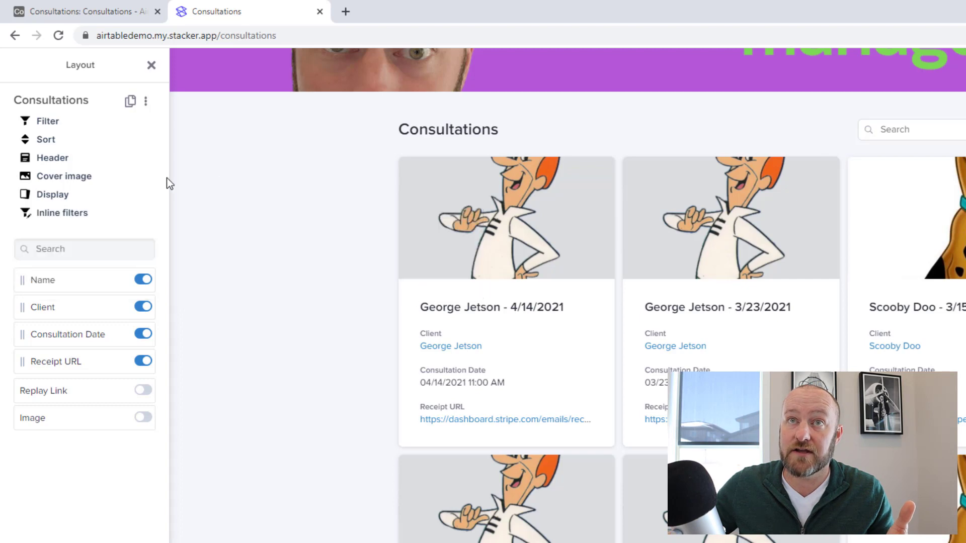
pyautogui.click(82, 183)
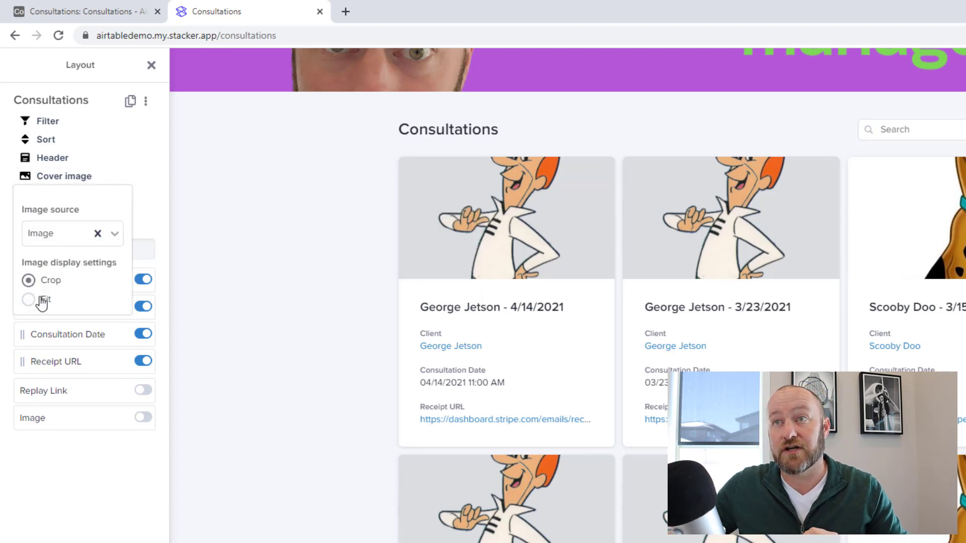
pyautogui.click(41, 302)
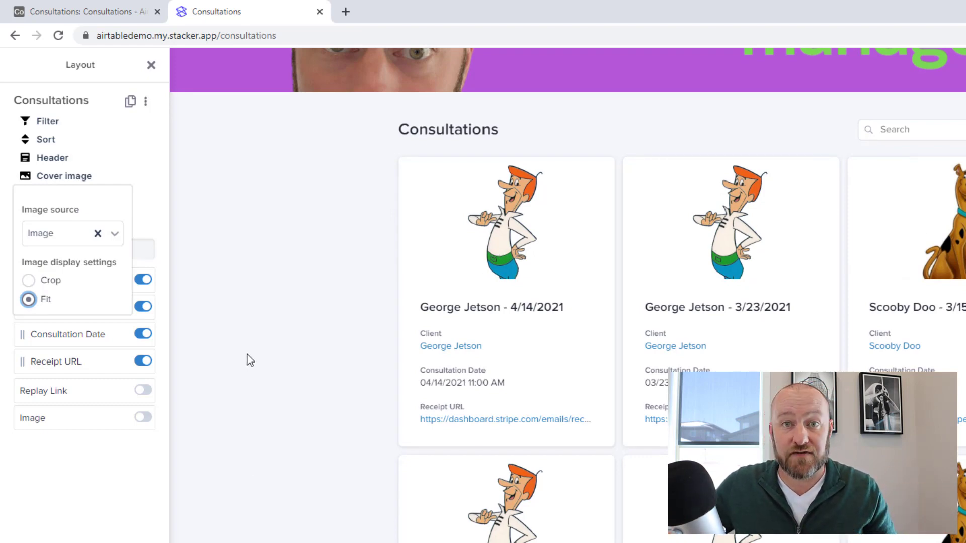
pyautogui.click(231, 243)
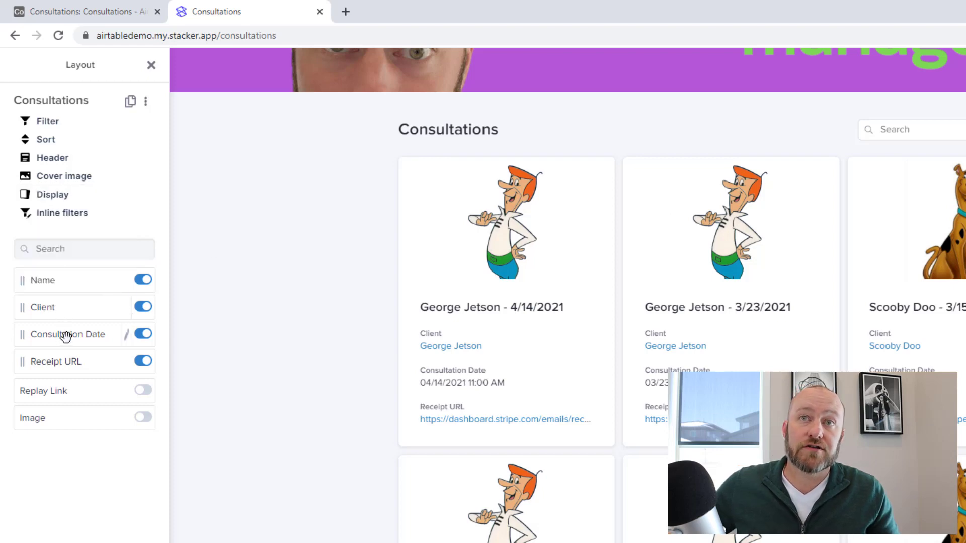
# Step: Switch the display to Board layout and check the status field, which offers no options
pyautogui.click(57, 198)
pyautogui.click(133, 239)
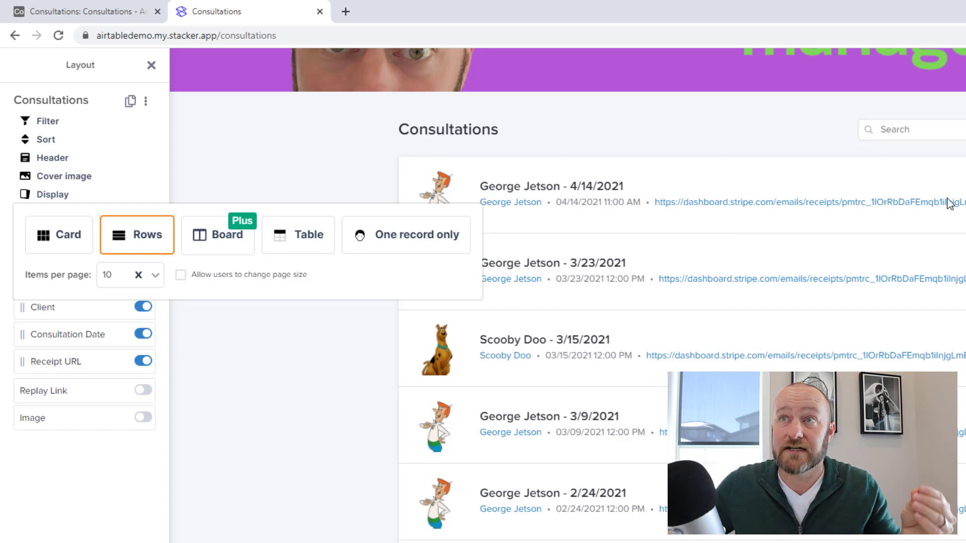
pyautogui.click(219, 242)
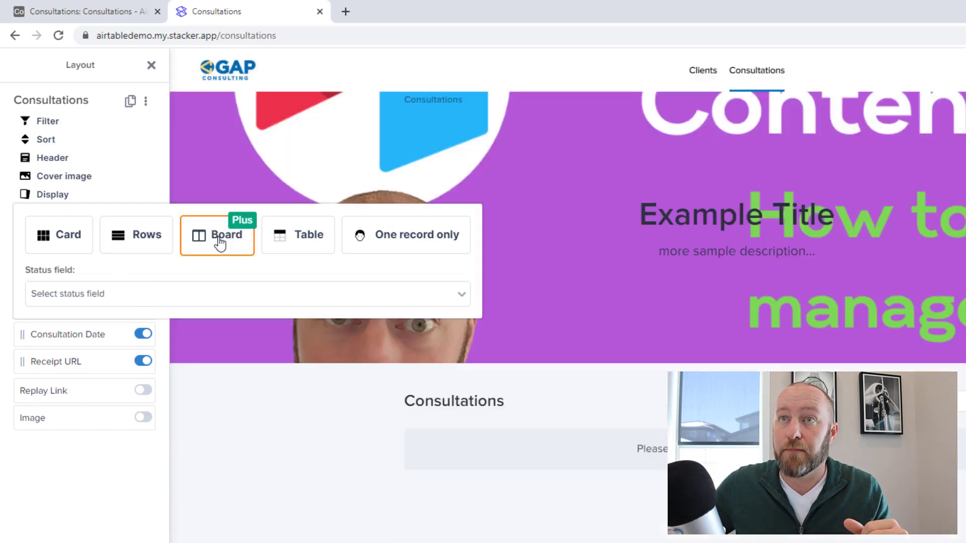
pyautogui.click(335, 296)
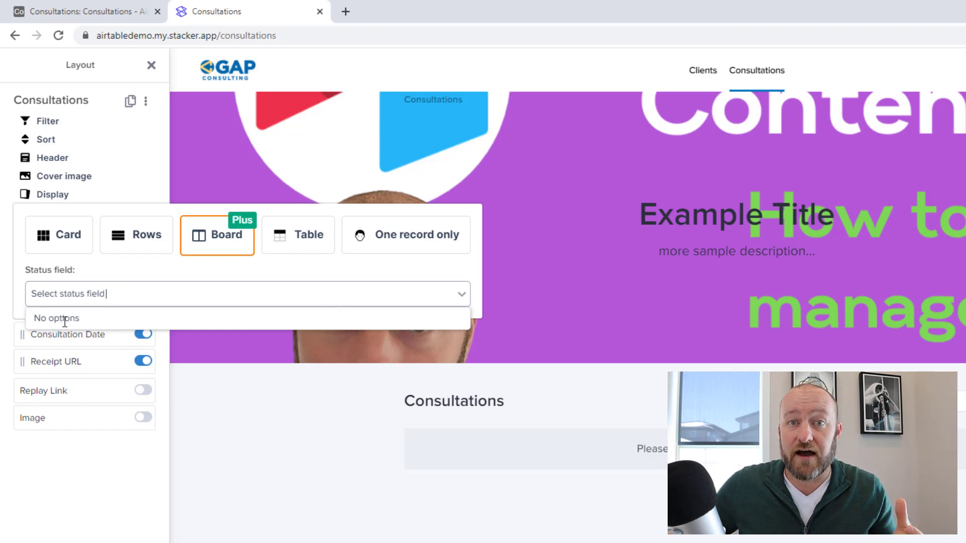
# Step: In Airtable, add a Single select field named 'Status' to the Consultations table
pyautogui.click(304, 444)
pyautogui.click(90, 12)
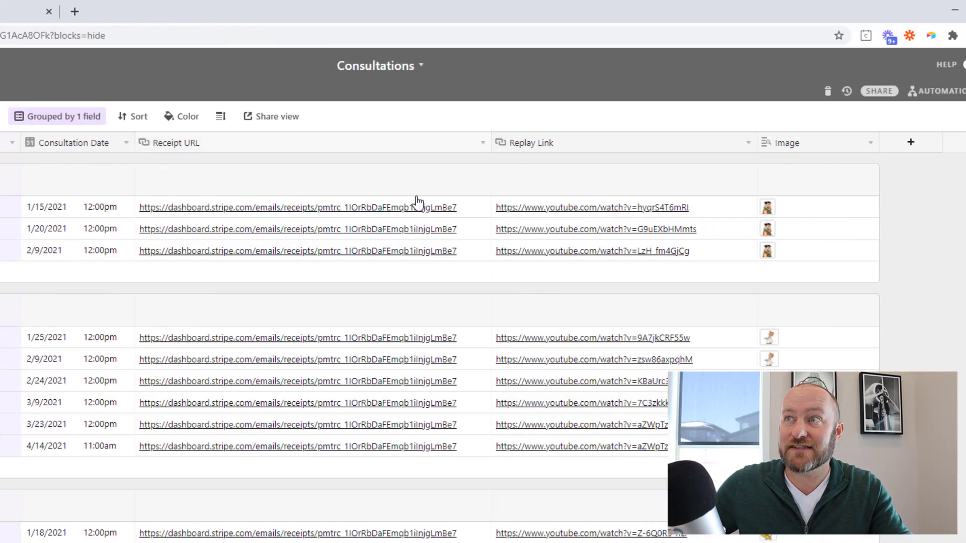
pyautogui.click(882, 148)
pyautogui.write('Sta')
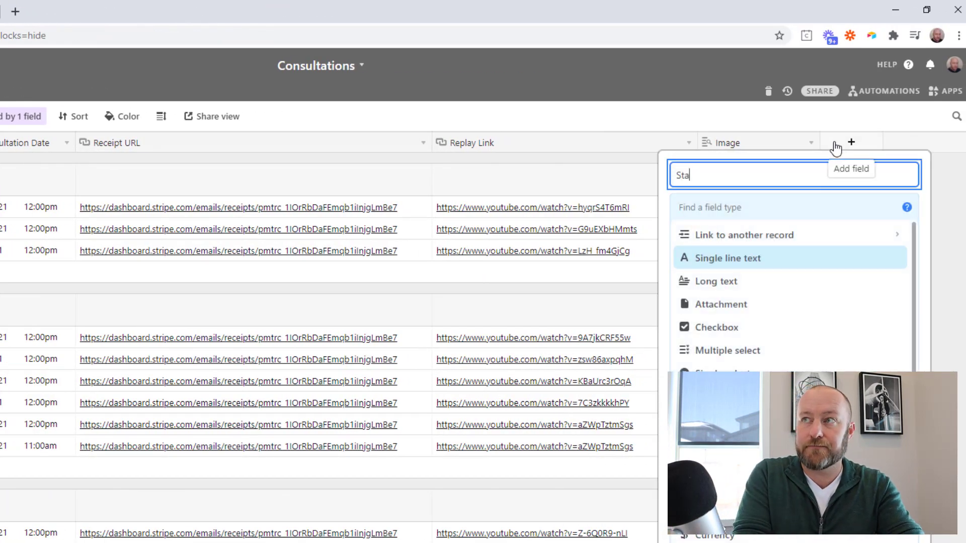
pyautogui.write('tus')
pyautogui.press('Tab')
pyautogui.write('sing')
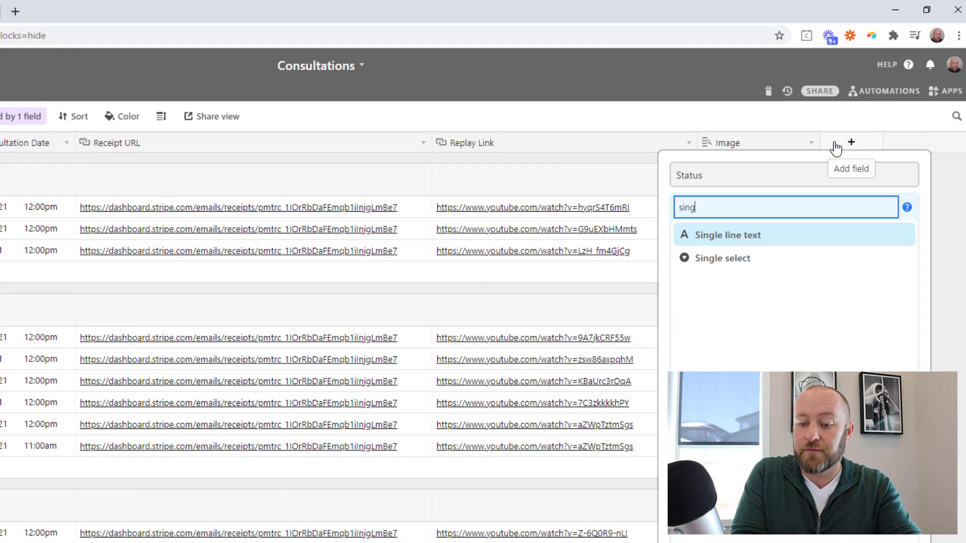
pyautogui.press('Down')
pyautogui.press('Return')
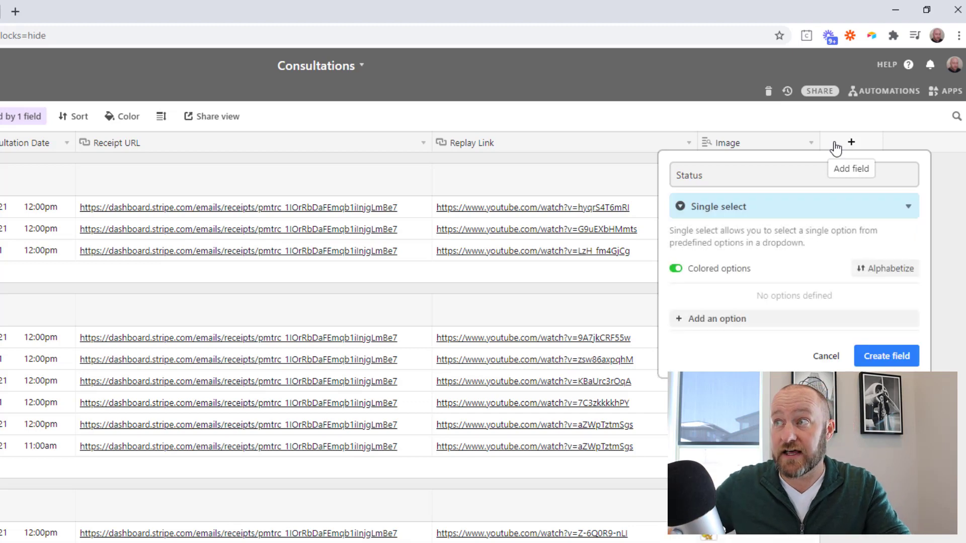
pyautogui.click(862, 355)
# Step: Set the first three records' Status to 1, 2 and 3
pyautogui.click(844, 217)
pyautogui.write('1')
pyautogui.press('Return')
pyautogui.click(852, 231)
pyautogui.write('2')
pyautogui.press('Return')
pyautogui.click(849, 251)
pyautogui.write('3')
pyautogui.press('Escape')
pyautogui.write('3')
pyautogui.press('Return')
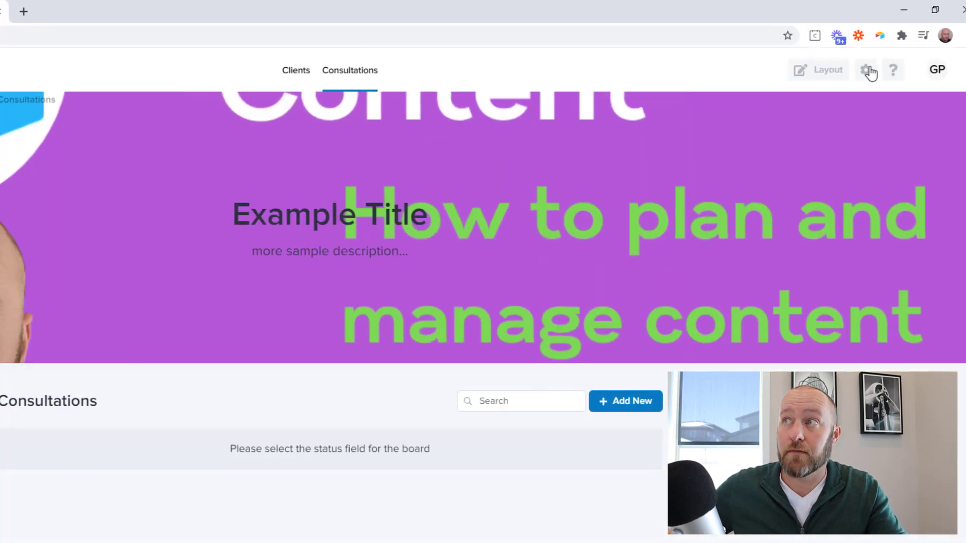
# Step: Sync the Airtable data structure from Setup Home, updating 2 tables and 13 columns, then return to setup
pyautogui.click(869, 72)
pyautogui.click(855, 257)
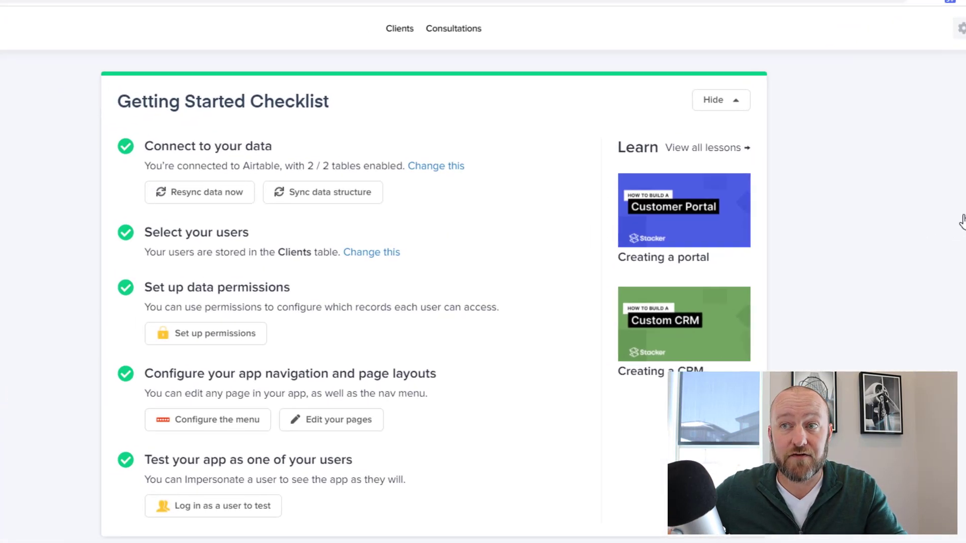
pyautogui.scroll(-8, 87, 360)
pyautogui.click(779, 342)
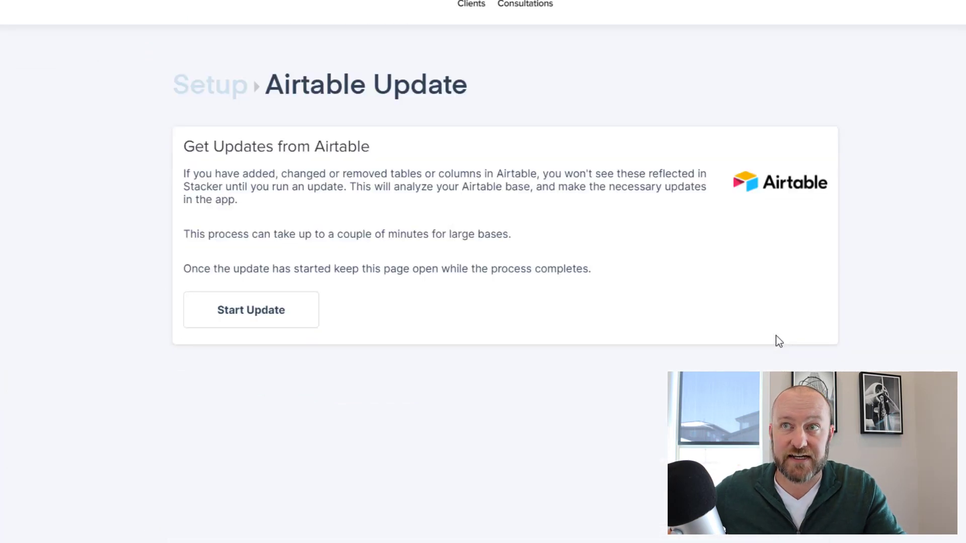
pyautogui.click(278, 321)
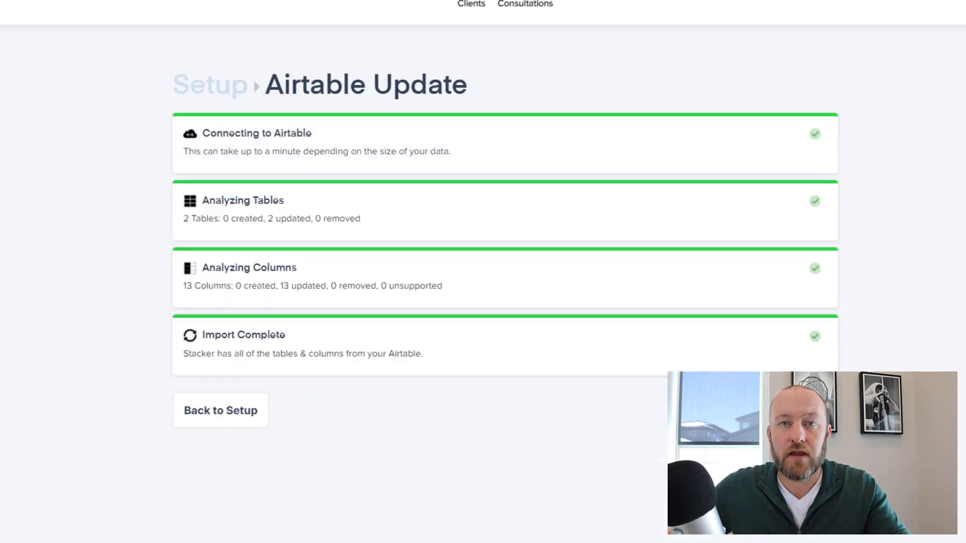
pyautogui.click(250, 422)
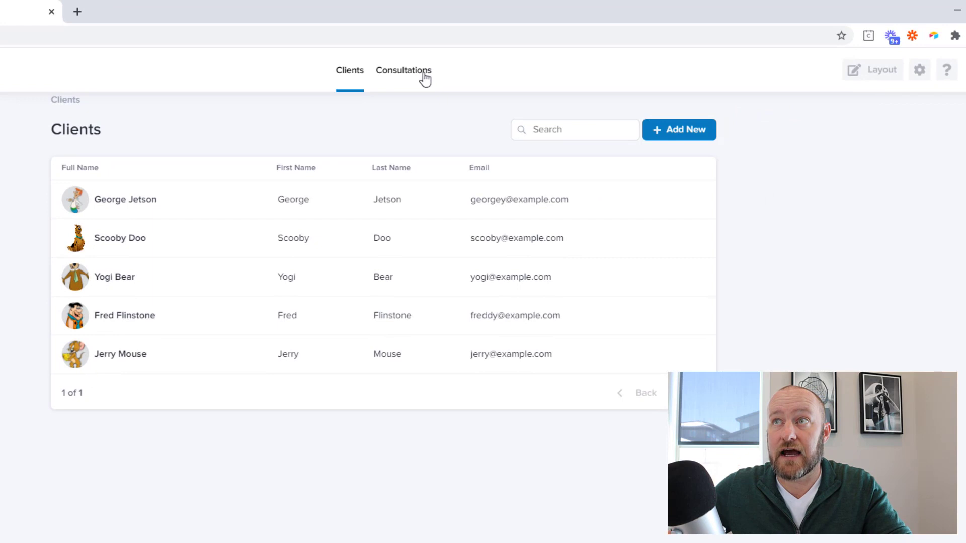
# Step: Display the Consultations list as a board grouped by the Status field
pyautogui.click(519, 4)
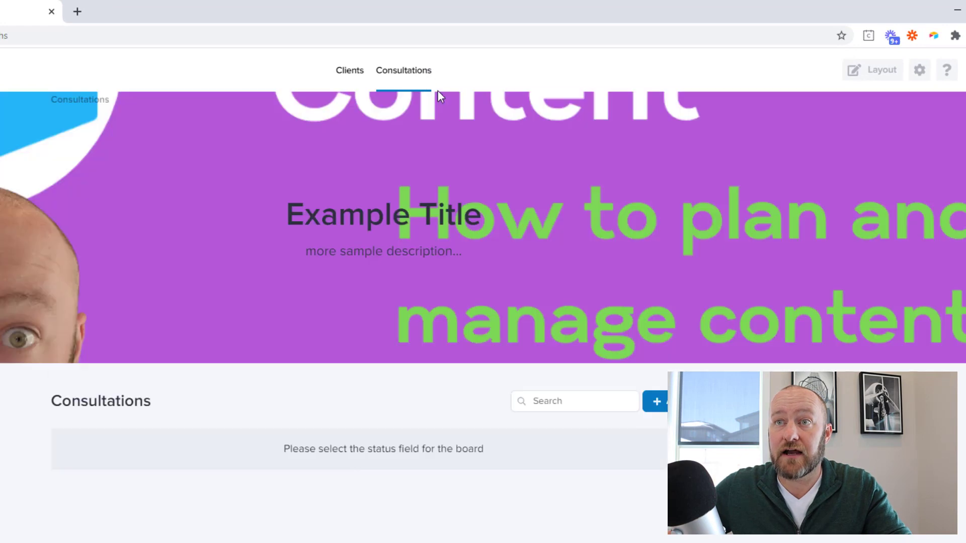
pyautogui.click(869, 77)
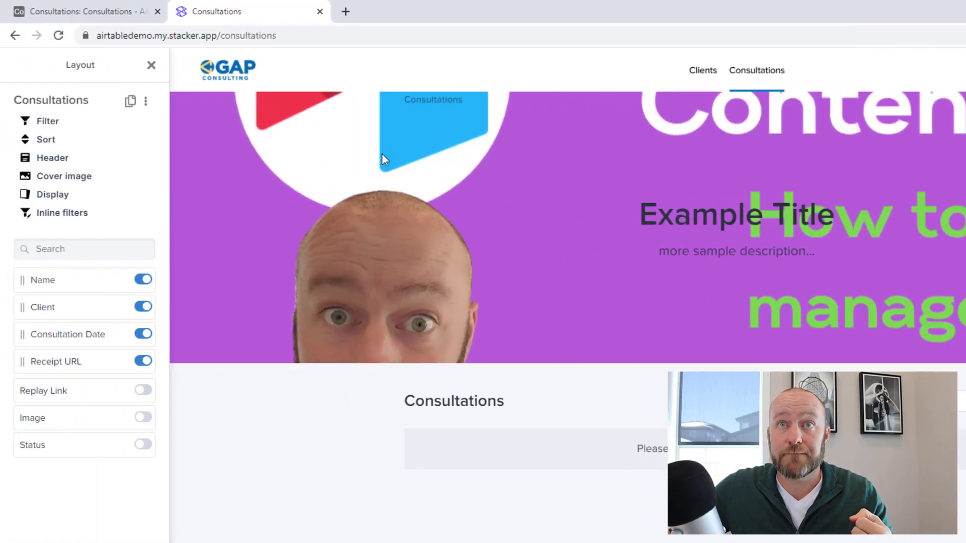
pyautogui.click(62, 201)
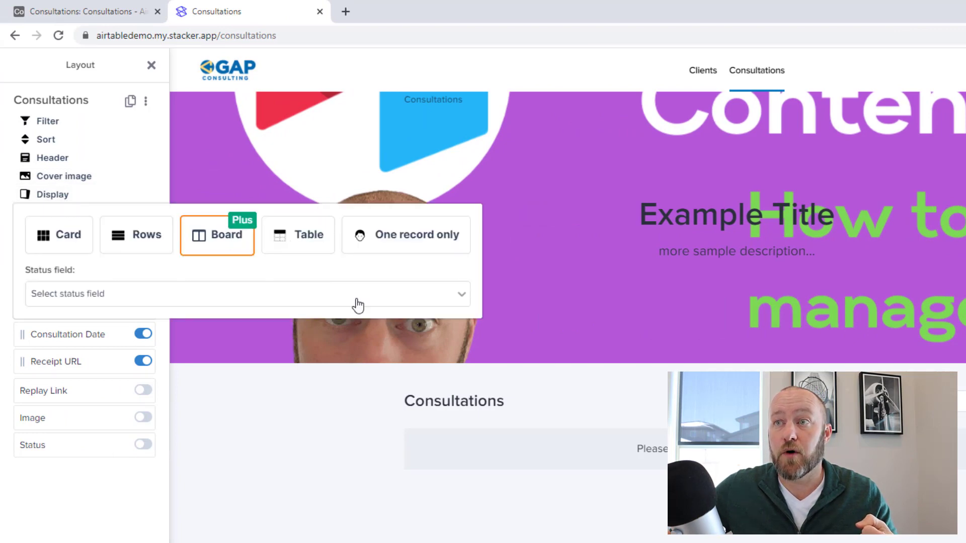
pyautogui.click(207, 293)
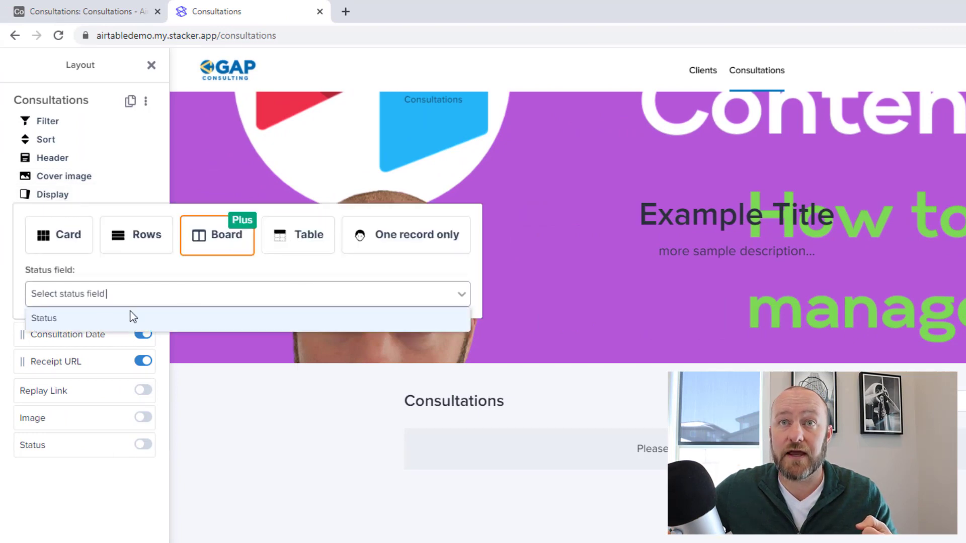
pyautogui.click(84, 325)
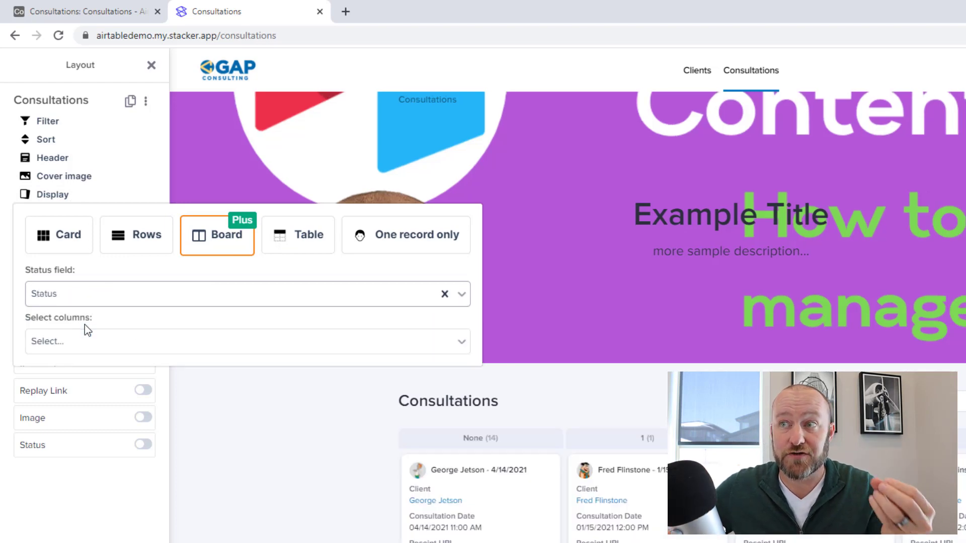
pyautogui.click(232, 500)
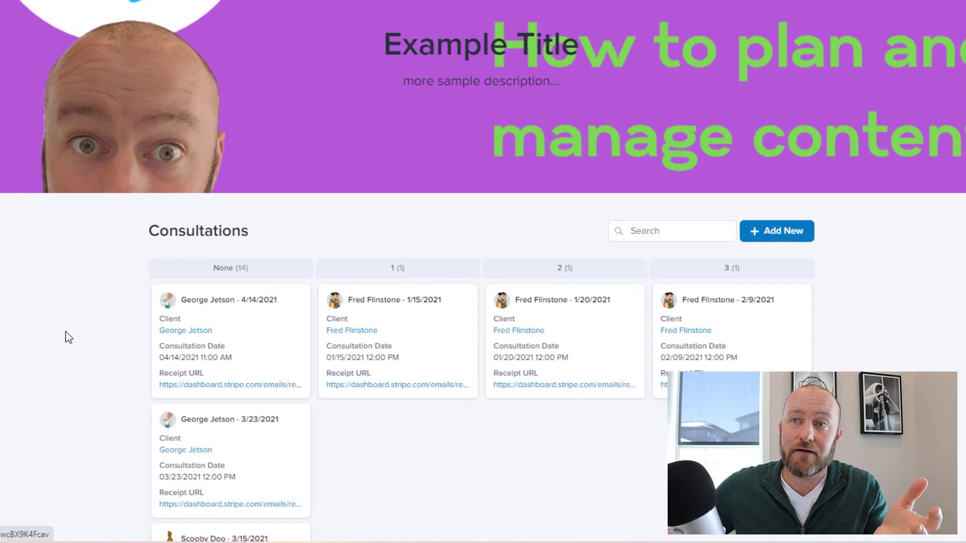
# Step: Move George Jetson 4/14/2021 to status 1, Scooby Doo 3/15/2021 to status 2, and George Jetson 2/24/2021 to another status
pyautogui.scroll(-3, 67, 335)
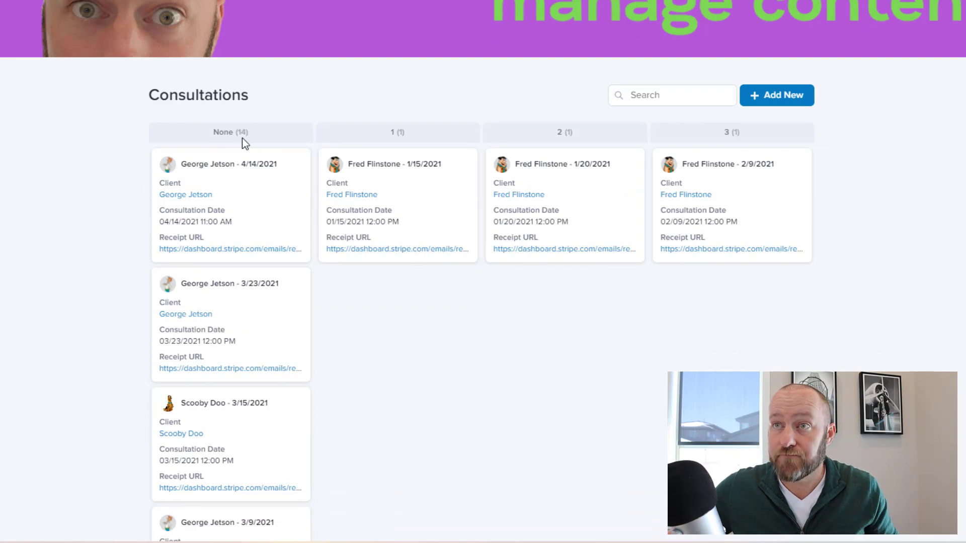
pyautogui.moveTo(254, 222); pyautogui.dragTo(337, 347)
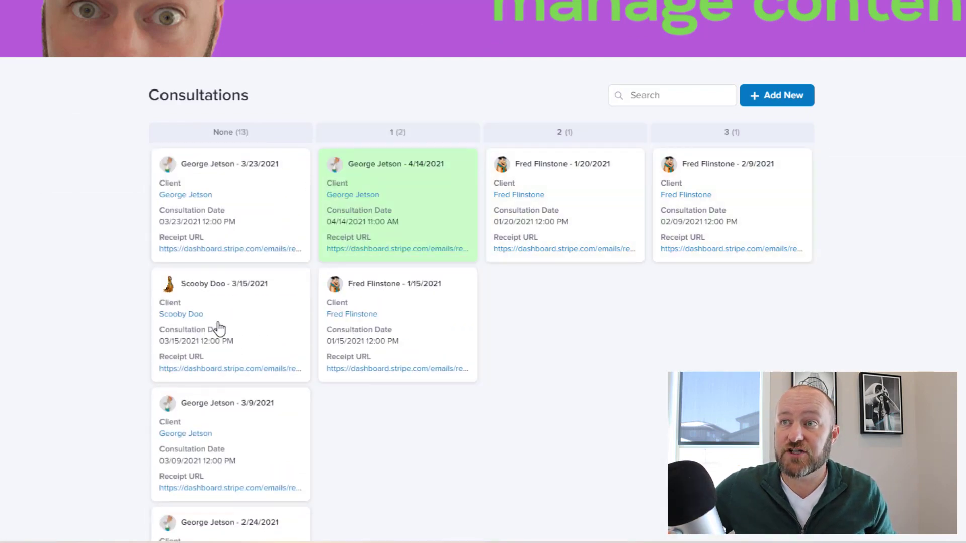
pyautogui.moveTo(225, 330); pyautogui.dragTo(554, 347)
pyautogui.moveTo(211, 431); pyautogui.dragTo(734, 341)
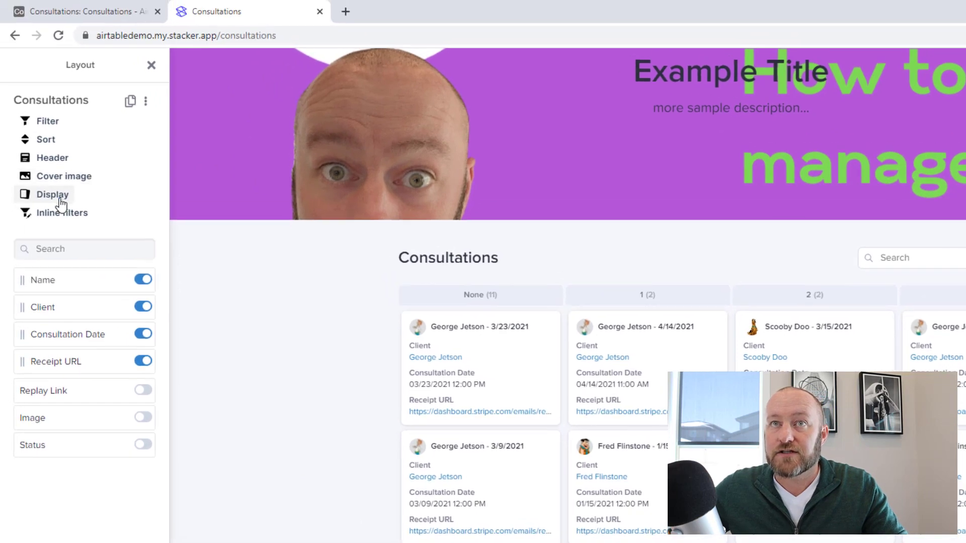
# Step: Try the Table and One record only display styles, then settle on Card view for Consultations
pyautogui.click(60, 199)
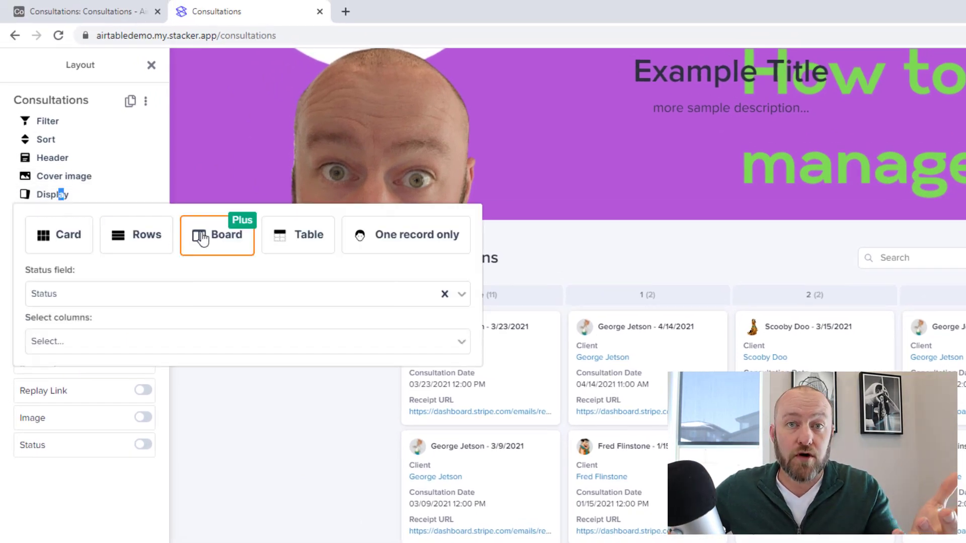
pyautogui.click(314, 242)
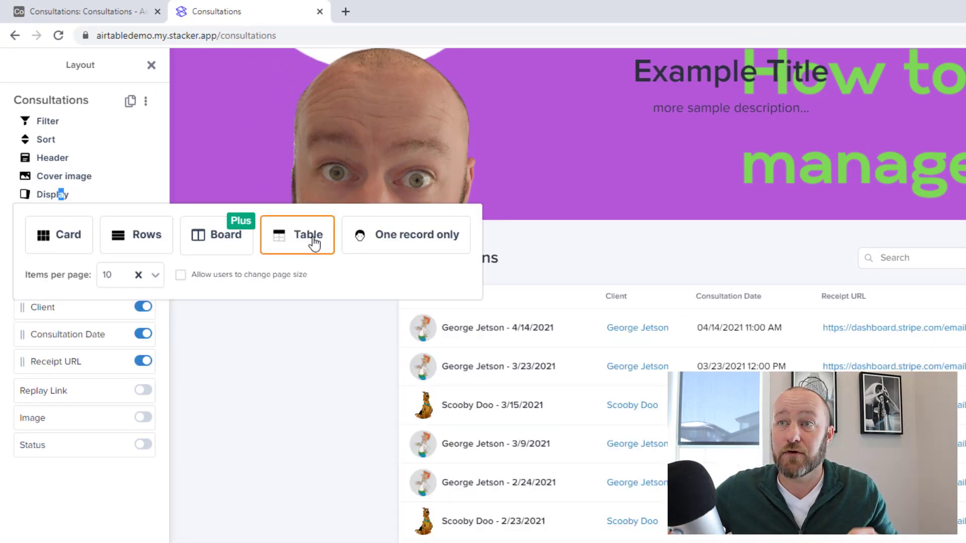
pyautogui.click(394, 233)
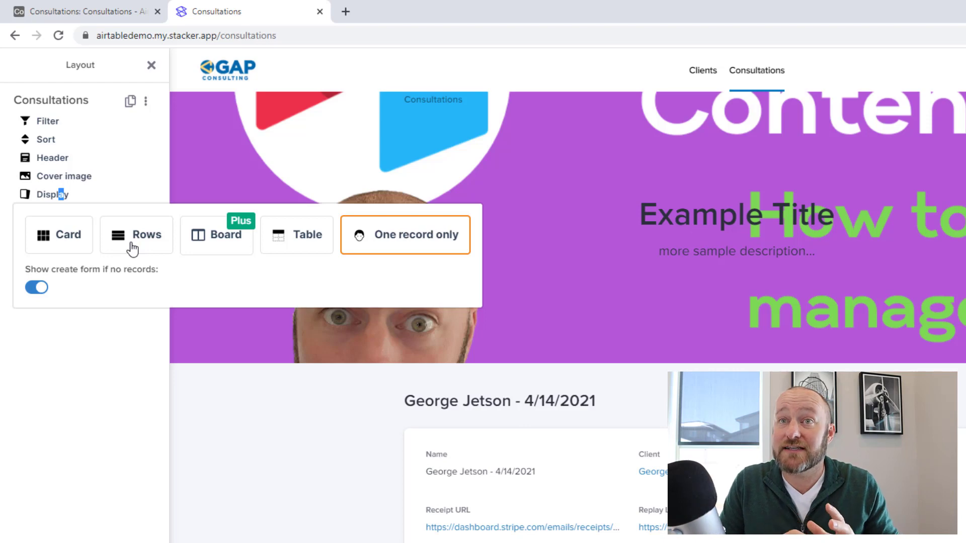
pyautogui.click(68, 237)
pyautogui.click(244, 475)
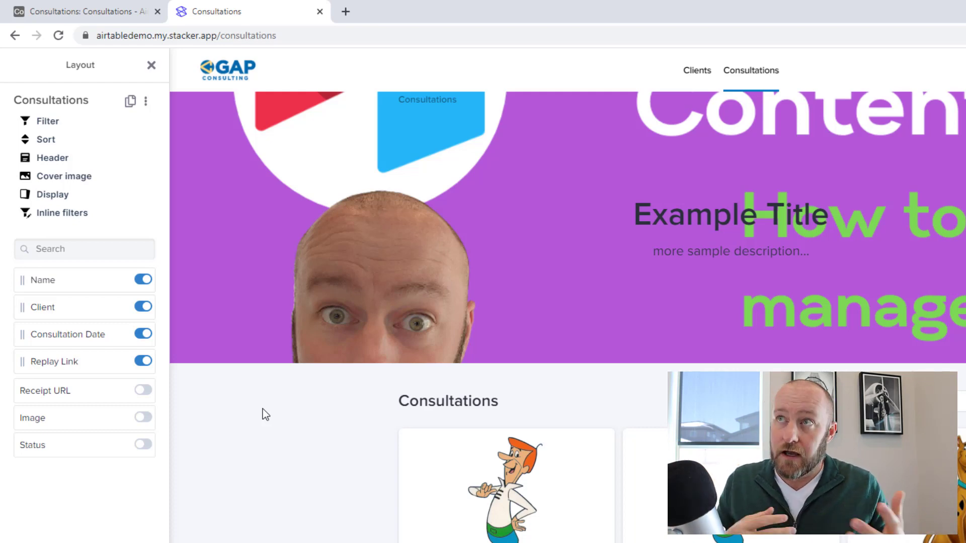
# Step: Duplicate the Consultations layout as a new layout named 'Upcoming Consults'
pyautogui.click(131, 102)
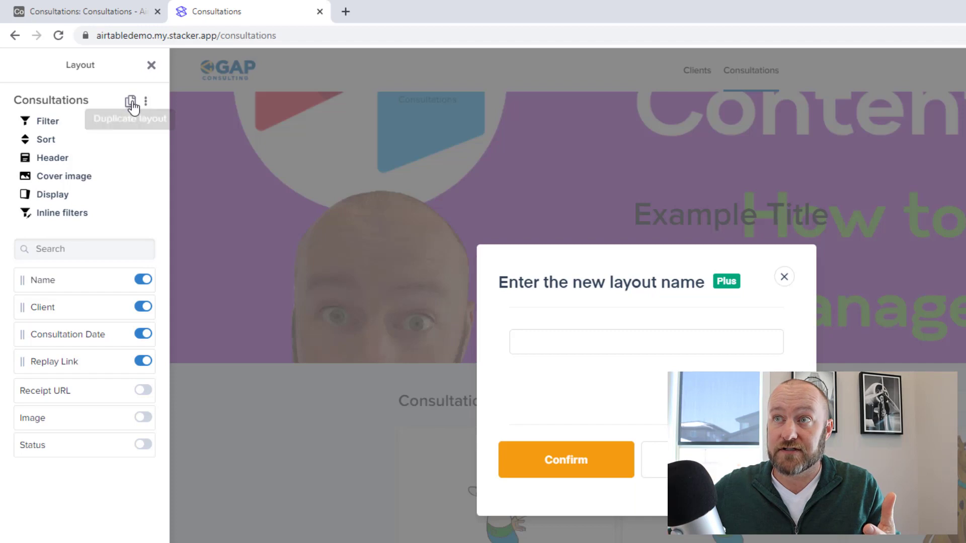
pyautogui.click(557, 352)
pyautogui.write('Up')
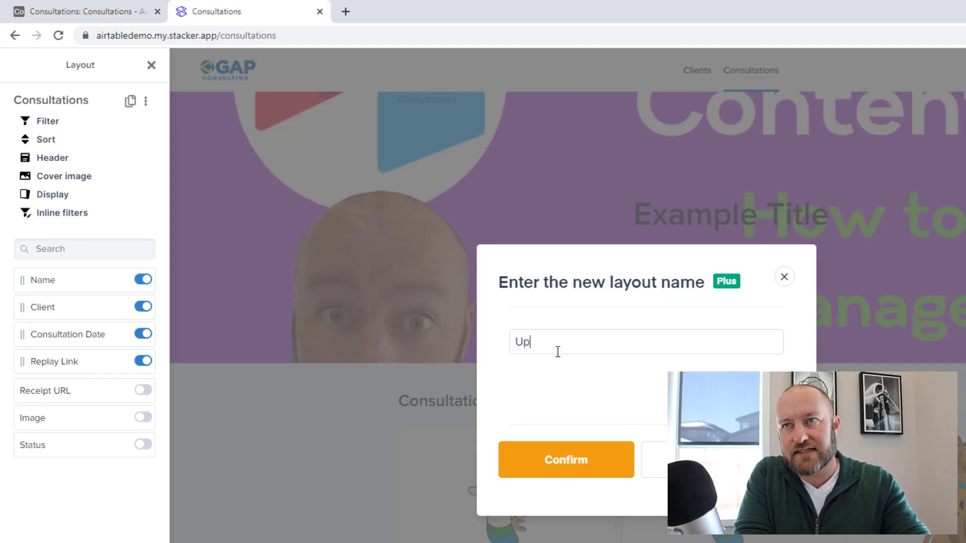
pyautogui.write('coming')
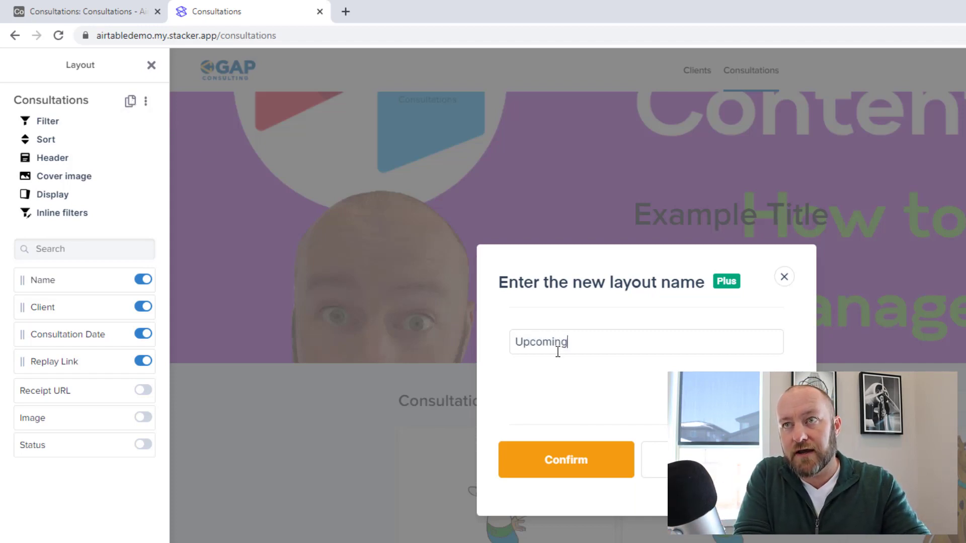
pyautogui.write(' Consults')
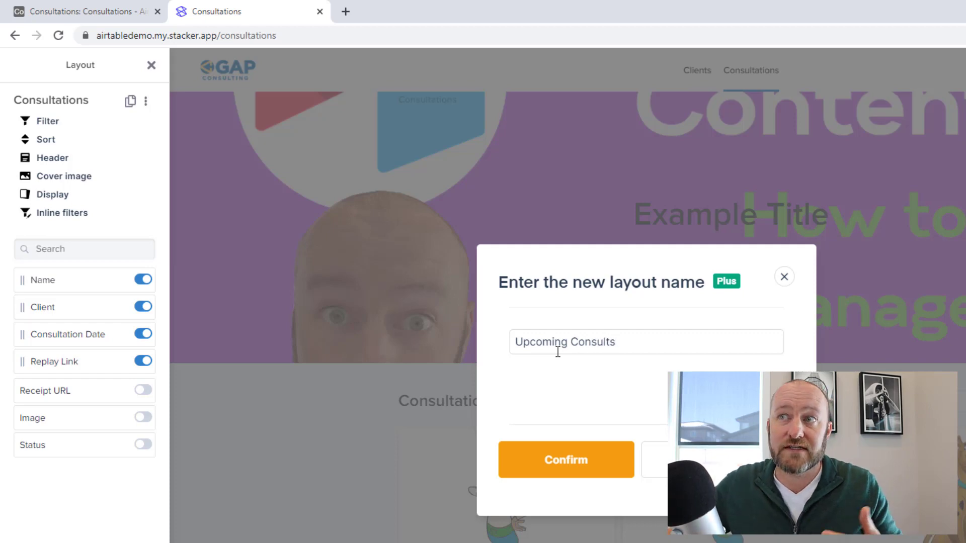
pyautogui.click(591, 457)
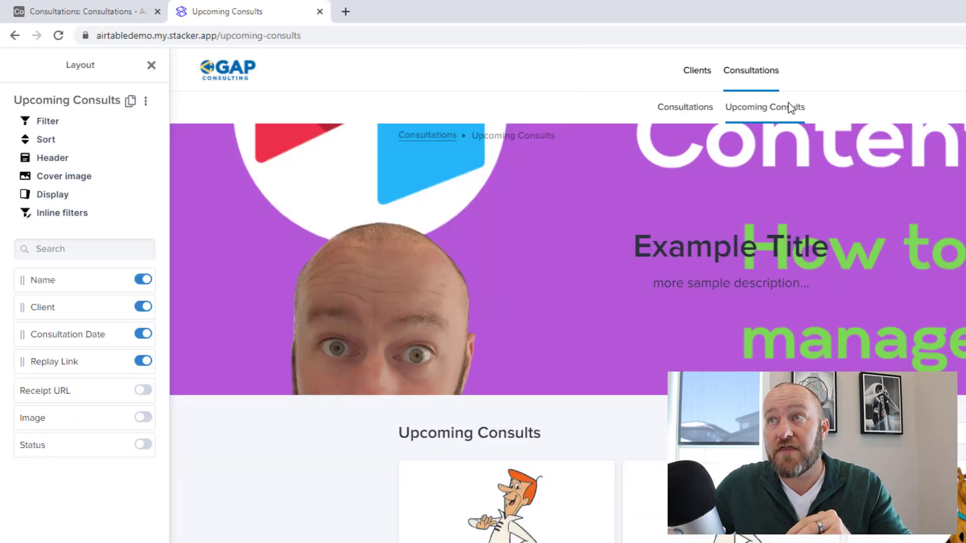
# Step: Rename the original Consultations layout to 'Previous Consults' and save the layout changes
pyautogui.click(684, 115)
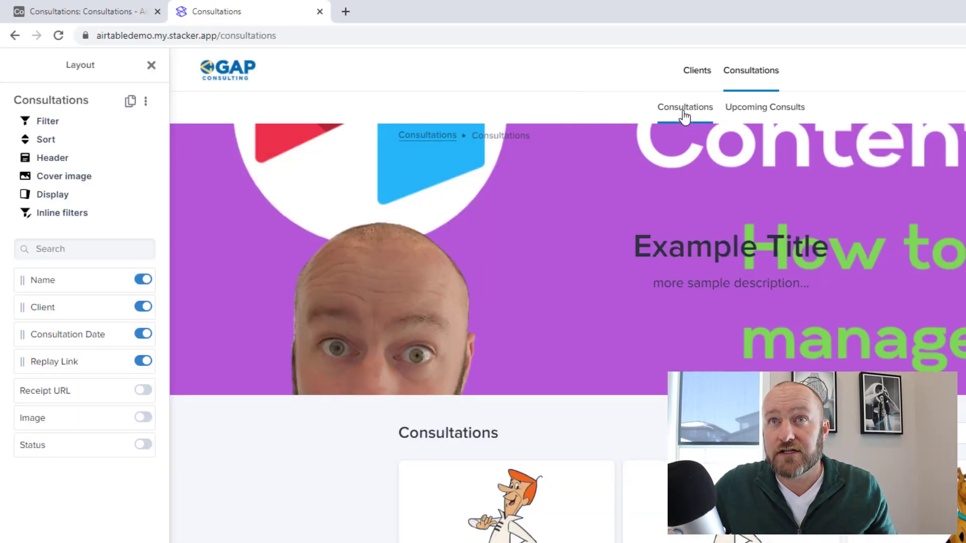
pyautogui.click(147, 102)
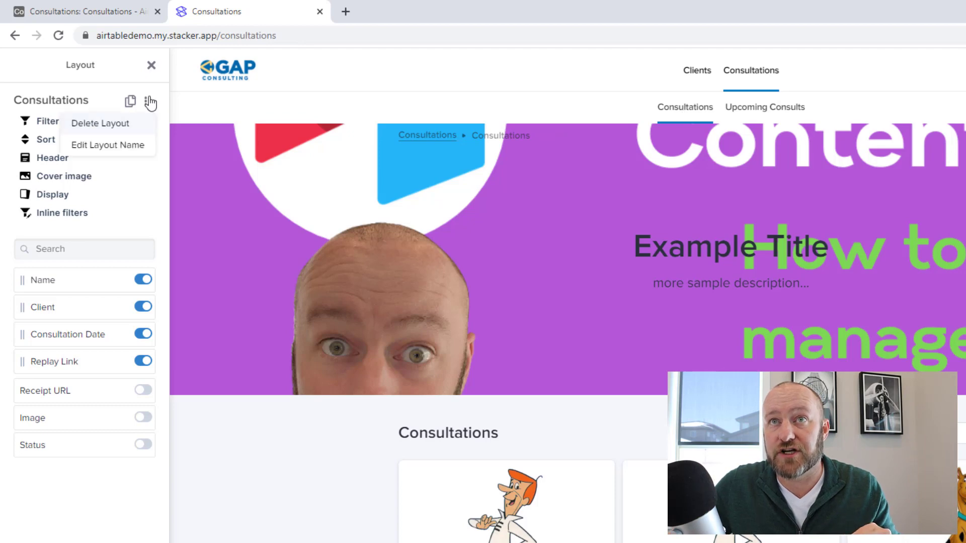
pyautogui.click(126, 146)
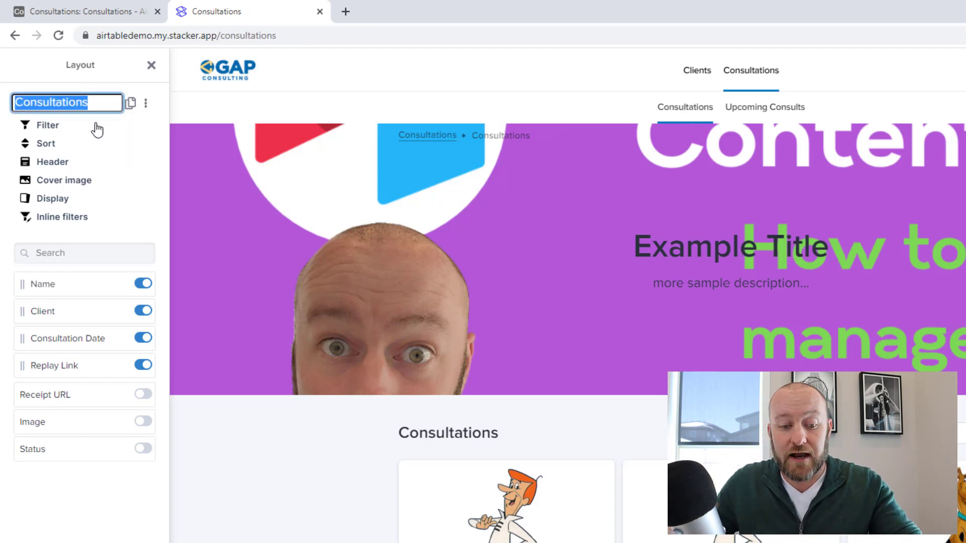
pyautogui.write('Prev')
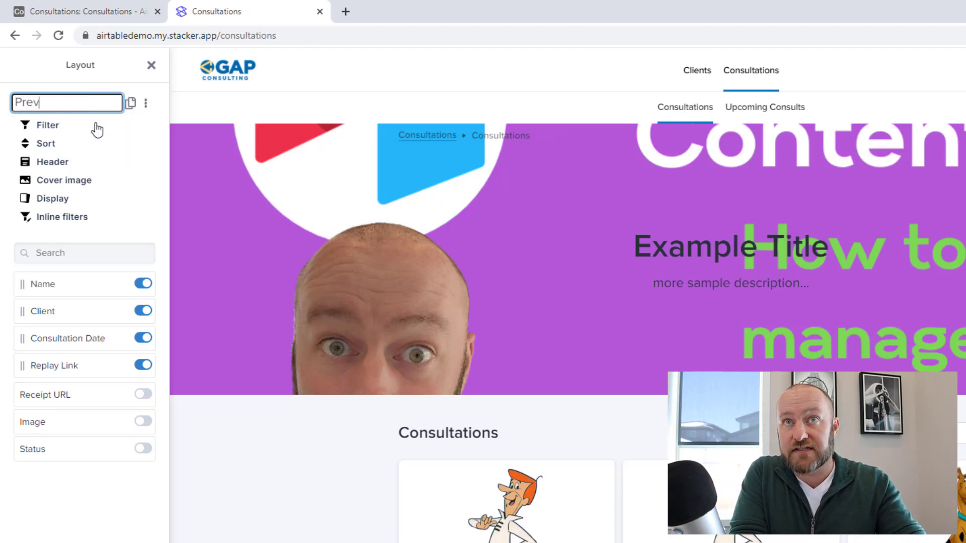
pyautogui.write('ious Consults')
pyautogui.press('Return')
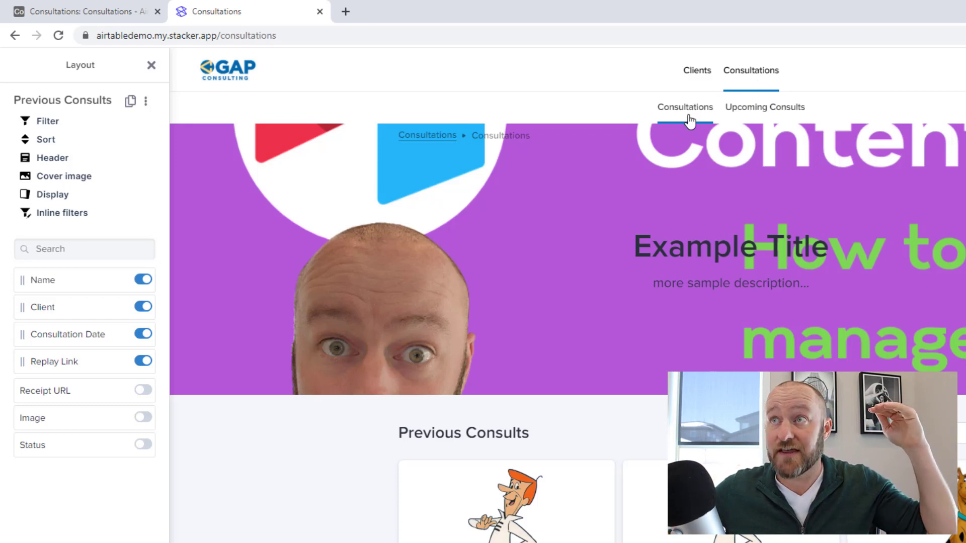
pyautogui.click(753, 114)
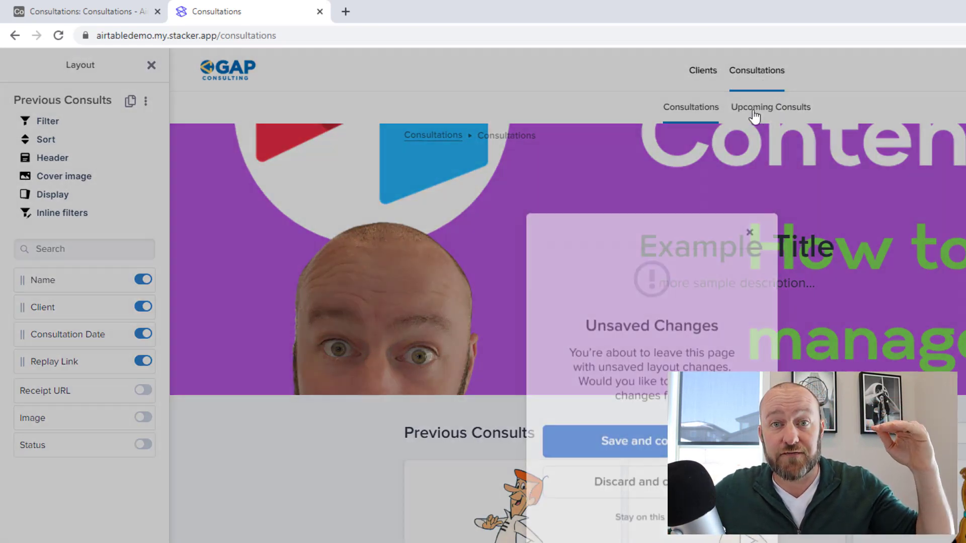
pyautogui.click(638, 438)
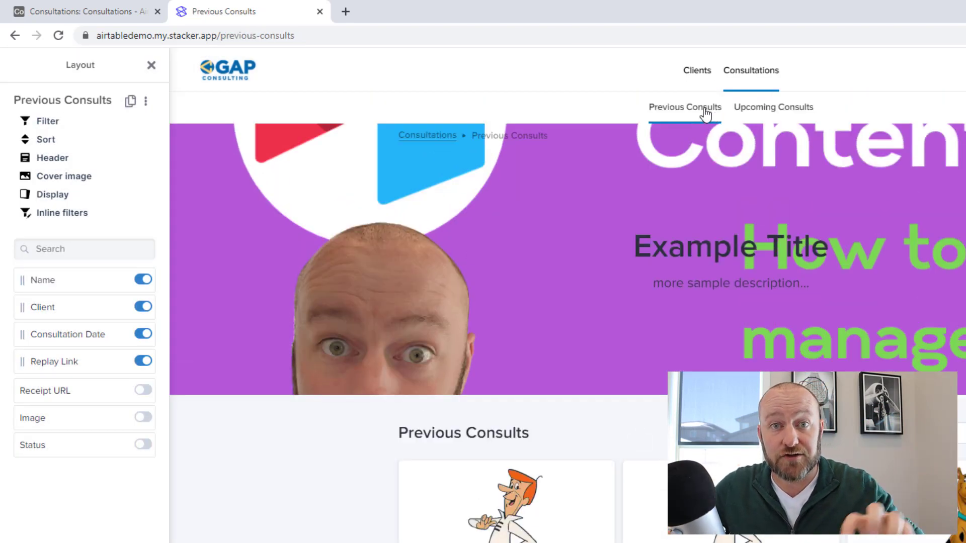
# Step: Open the Upcoming Consults layout under Consultations
pyautogui.click(787, 116)
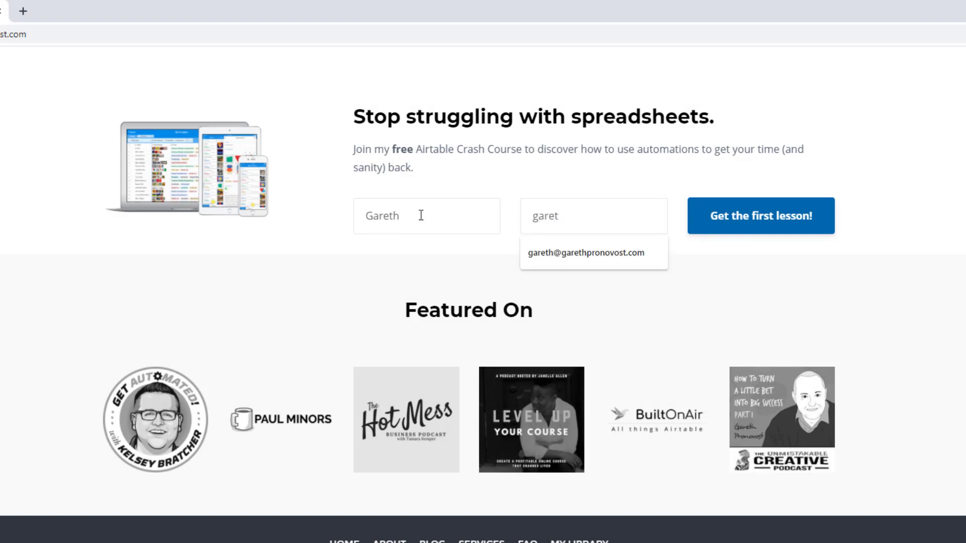
# Step: Fill in the saved email address and submit the free Airtable Crash Course signup
pyautogui.press('Down')
pyautogui.press('Return')
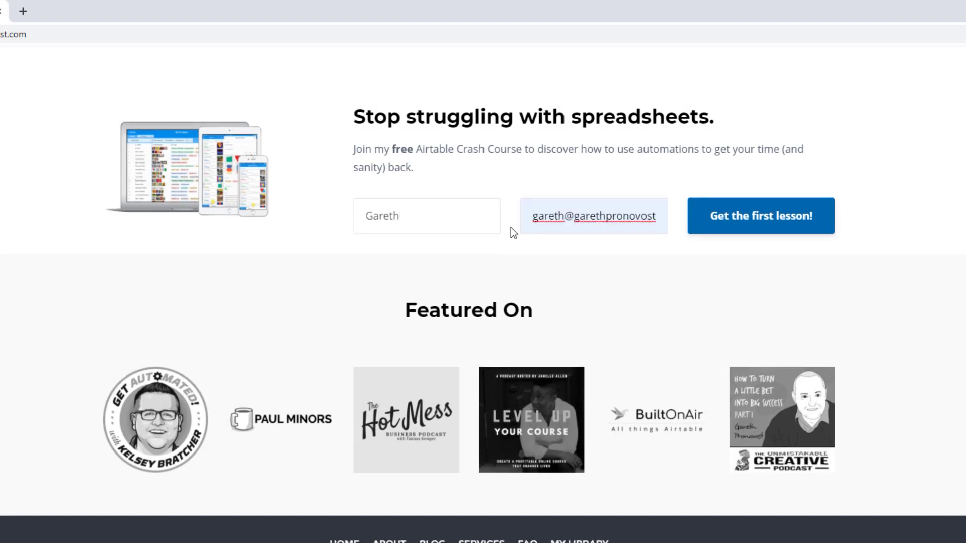
pyautogui.click(762, 233)
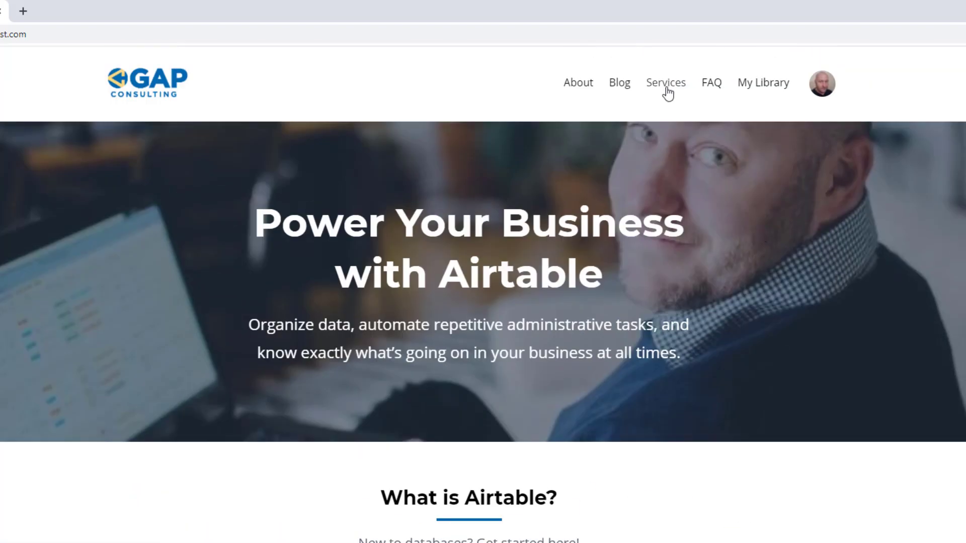
# Step: Open the Services page and scroll to the Specific Questions, Ongoing Support and Build It For Me options
pyautogui.click(666, 89)
pyautogui.scroll(-7, 357, 336)
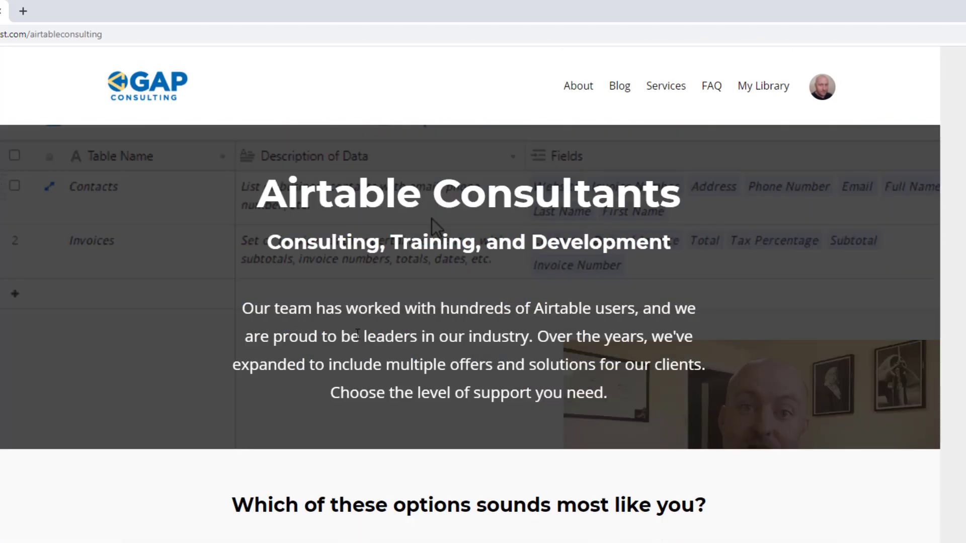
pyautogui.scroll(-3, 357, 336)
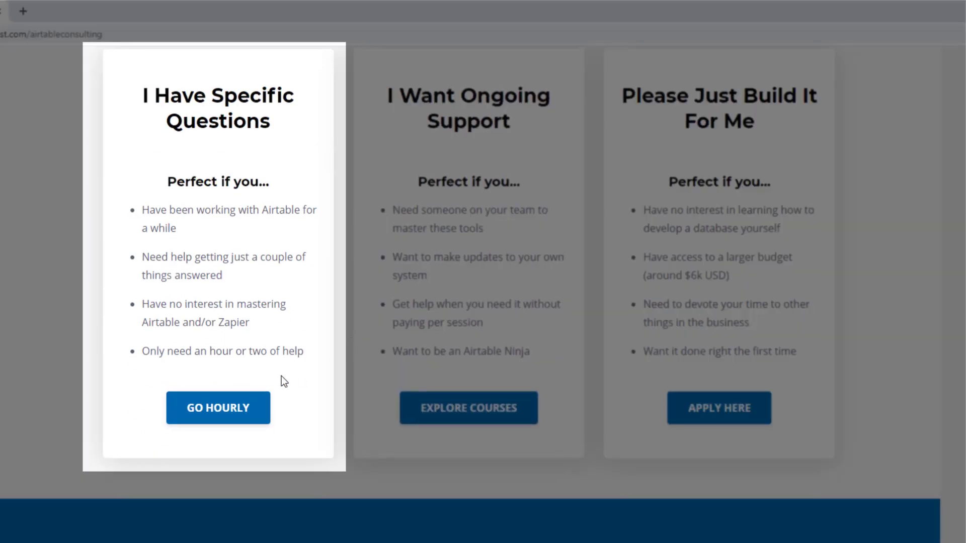